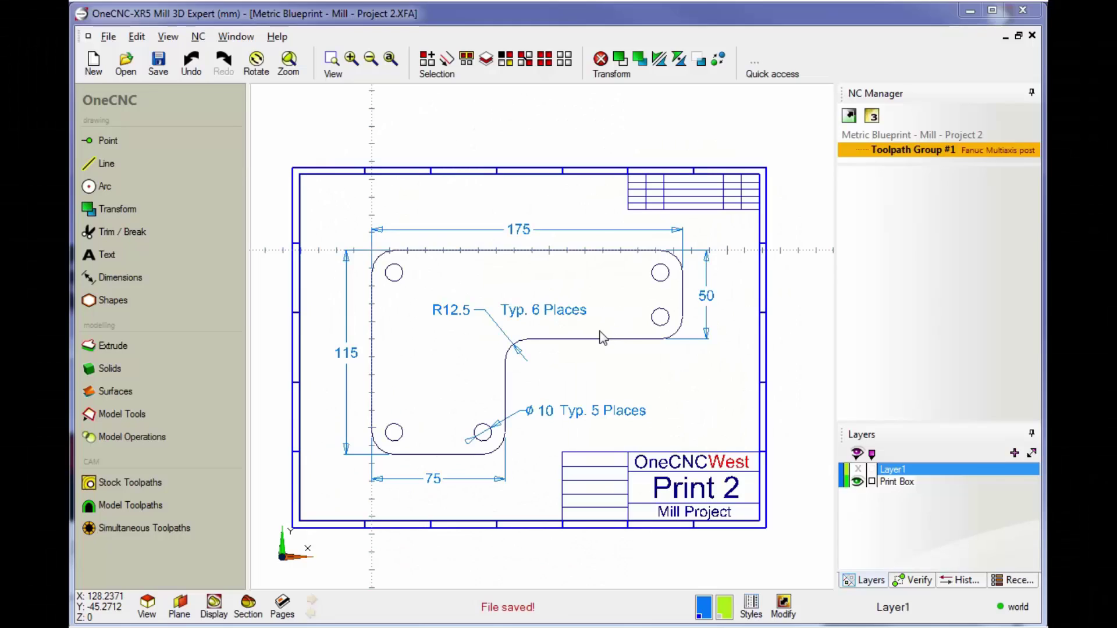
Step: Nudge and zoom the view, then toggle the Print Box layer's eye icon to hide the blueprint
middle_click_drag(599, 330, 605, 327)
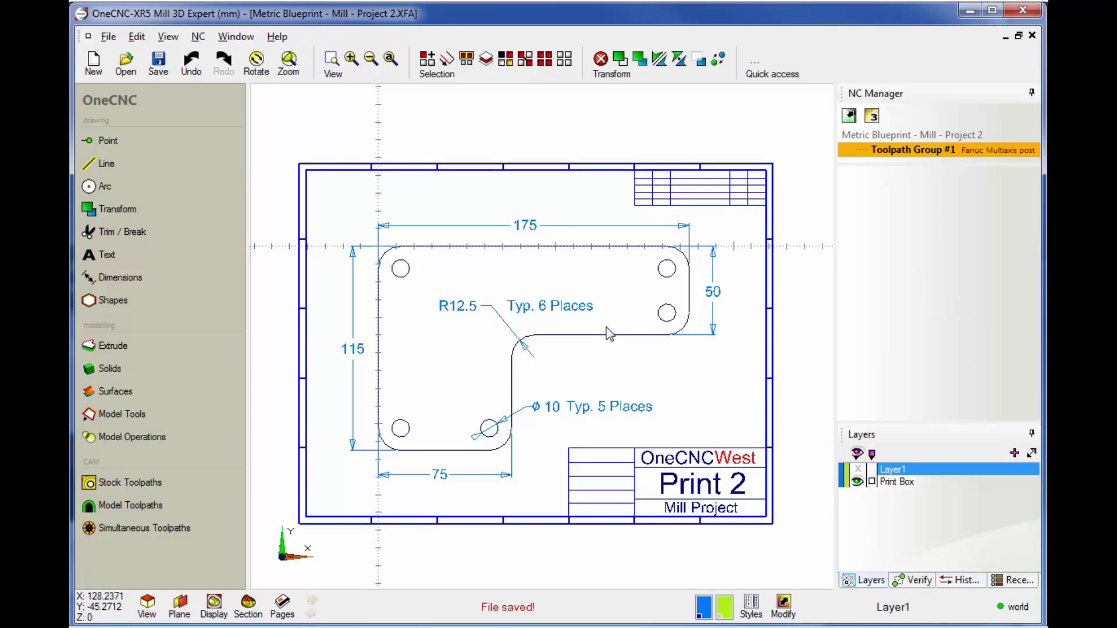
scroll(607, 333, "up", 1)
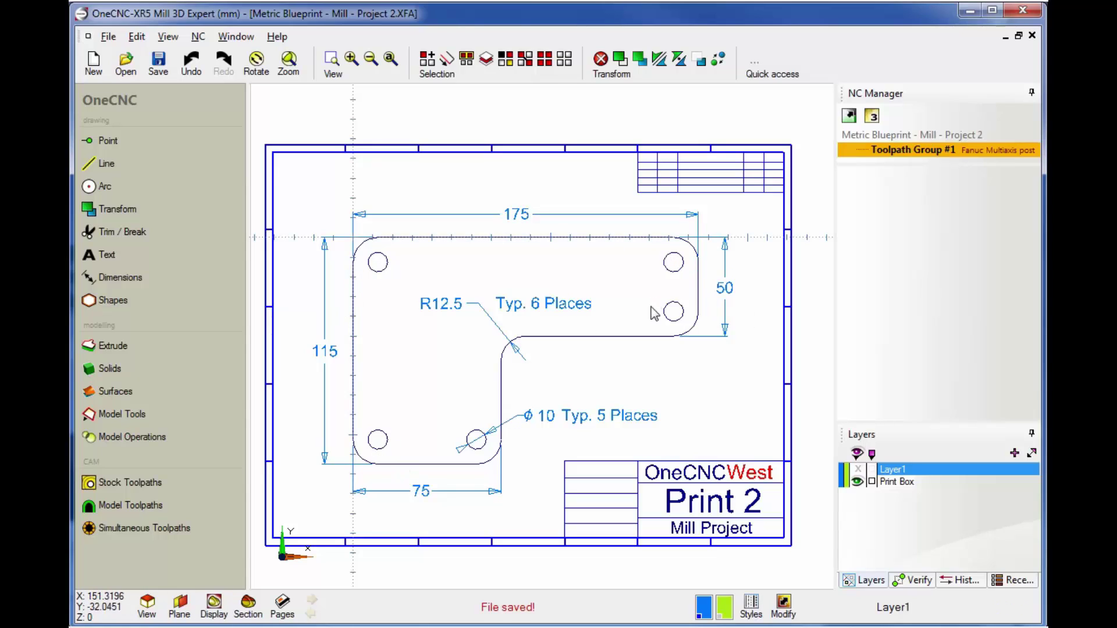
left_click(858, 482)
left_click(857, 482)
left_click(858, 482)
left_click(857, 483)
left_click(857, 482)
left_click(857, 482)
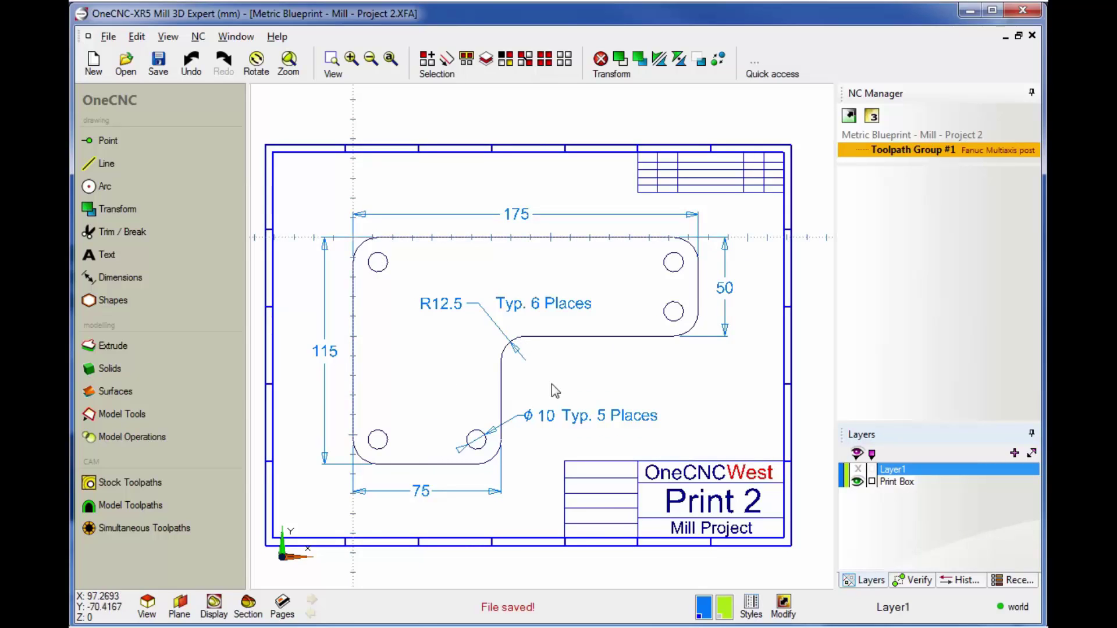
Step: Hide the blueprint layer and start a line chain from the origin through (175,0) and (175,-50)
left_click(857, 483)
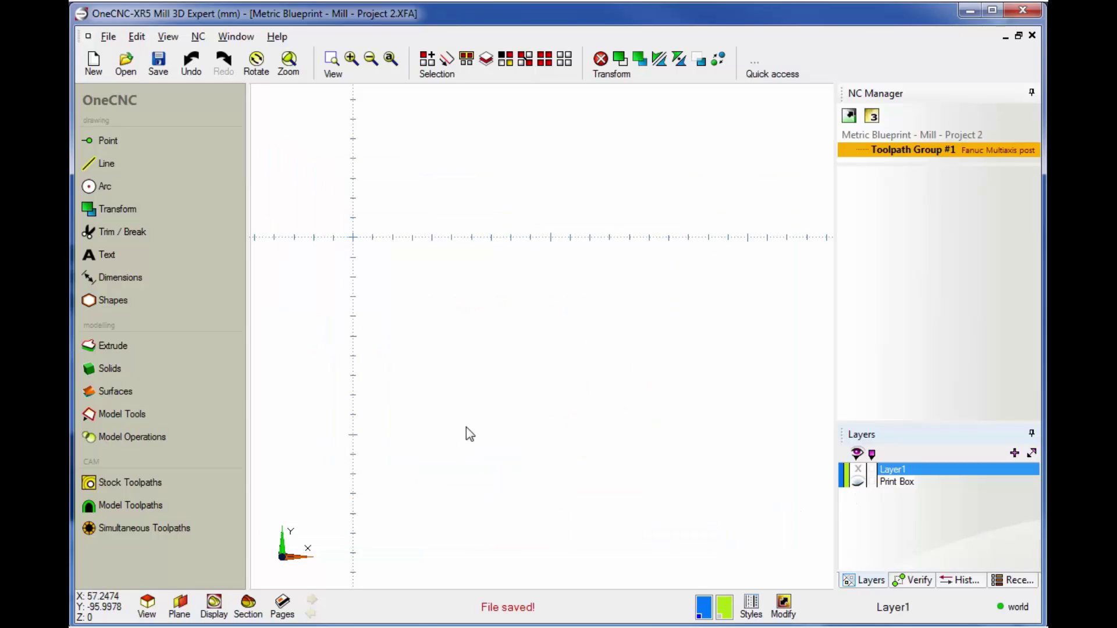
left_click(106, 165)
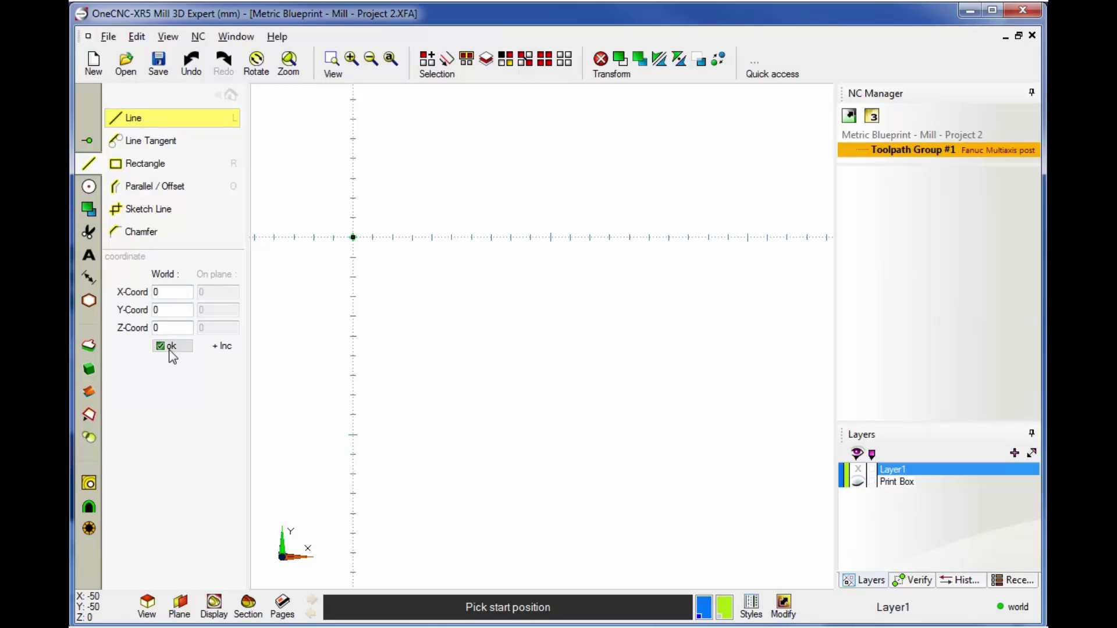
left_click(353, 238)
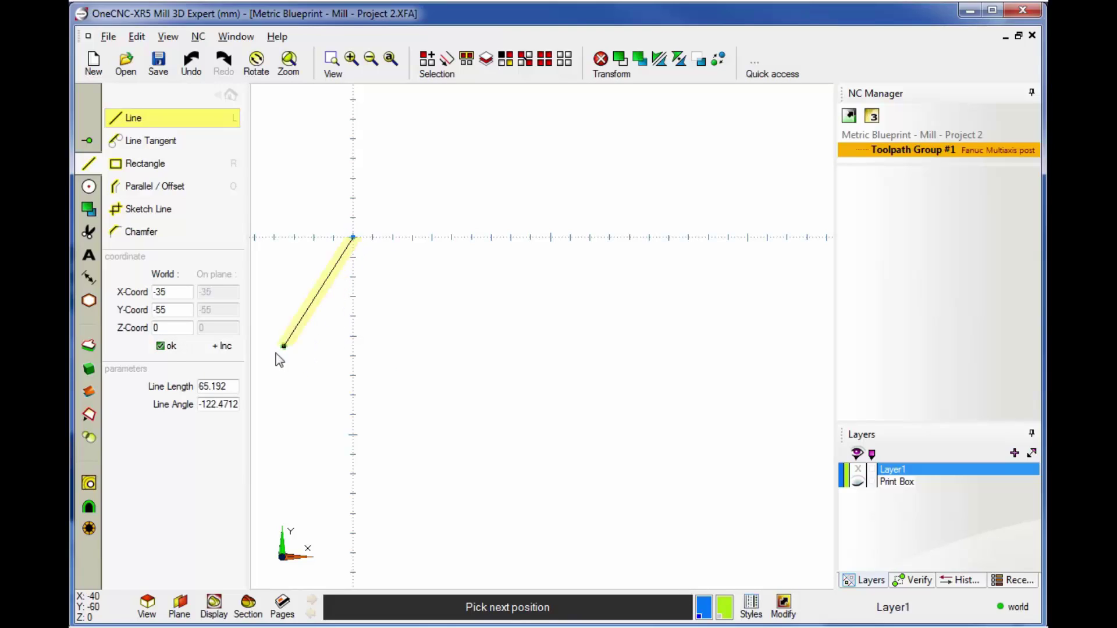
left_click(166, 292)
type("175")
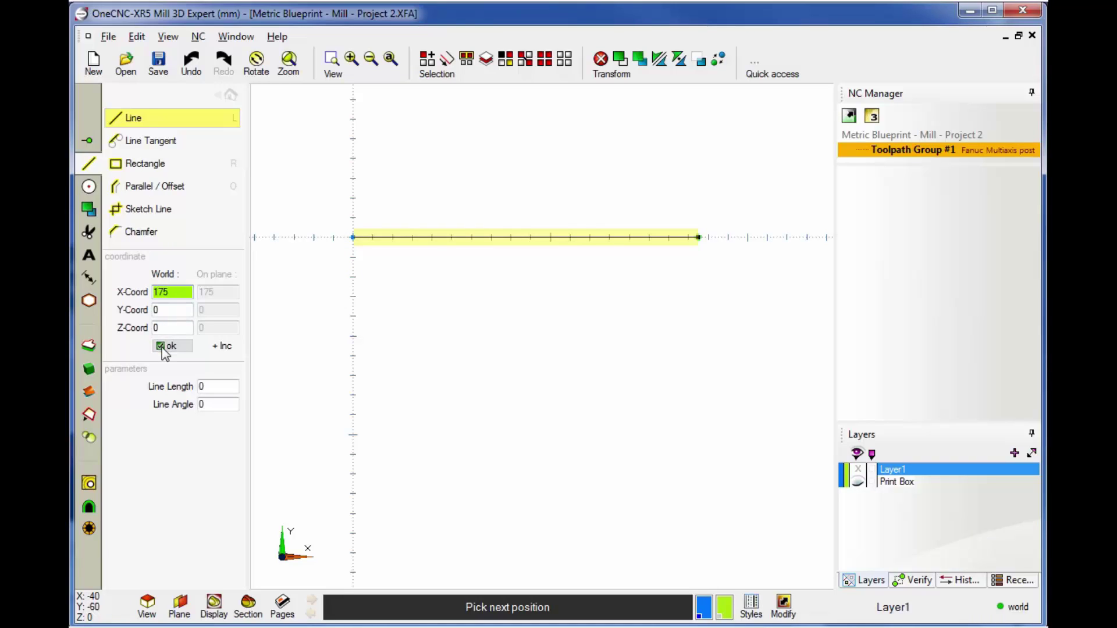
left_click(164, 346)
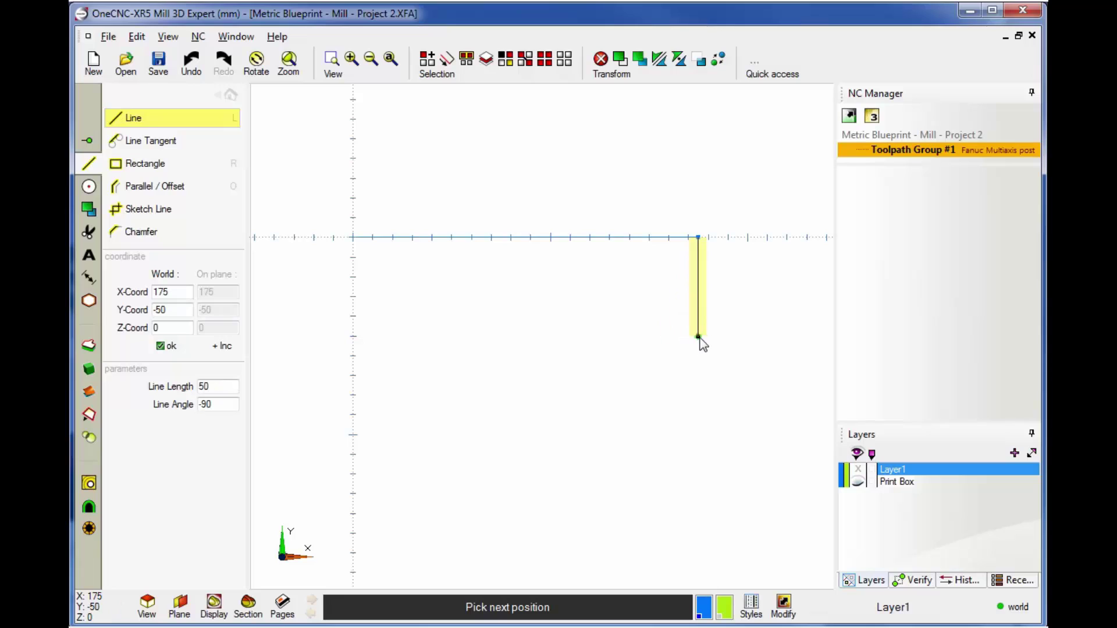
left_click(698, 337)
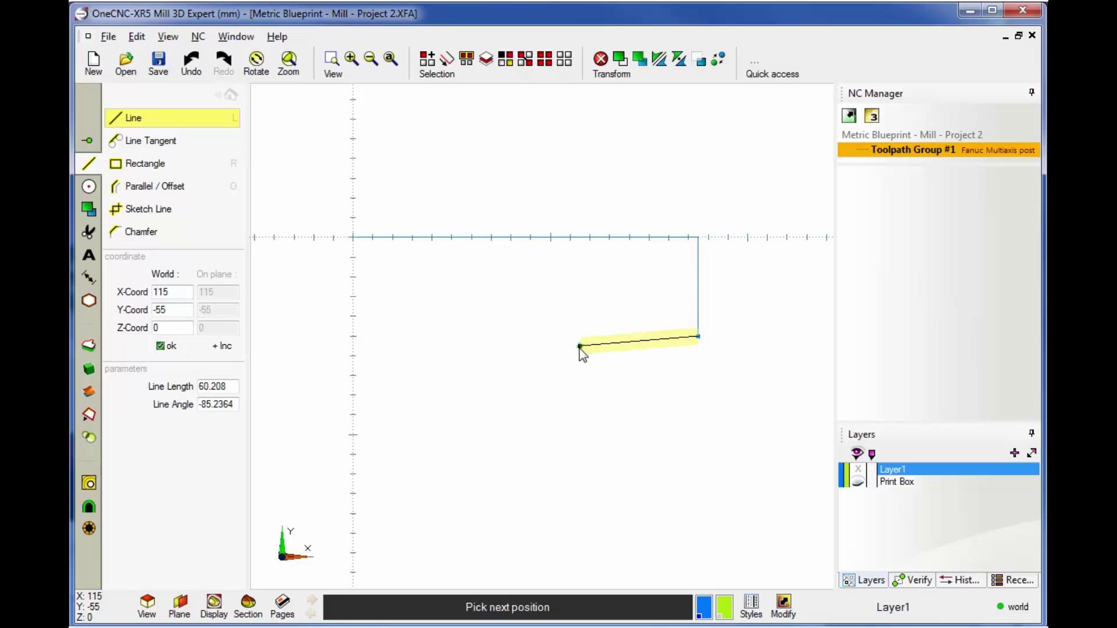
Step: Continue the lines through (75,-50), (75,-115) and (0,-115), closing back at the origin
left_click_drag(175, 292, 156, 291)
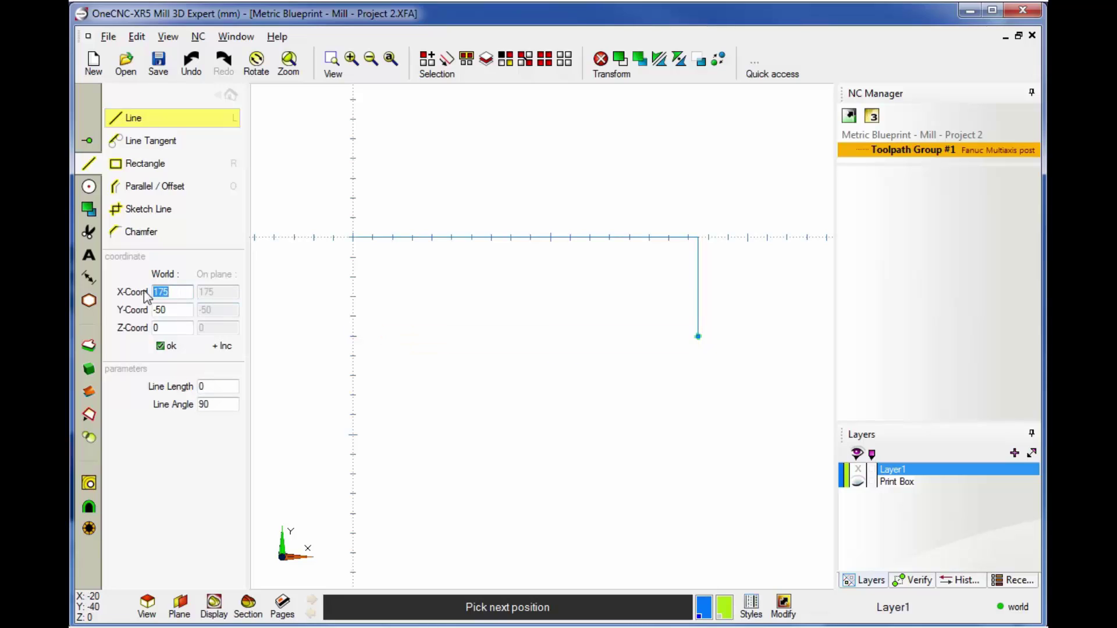
type("75")
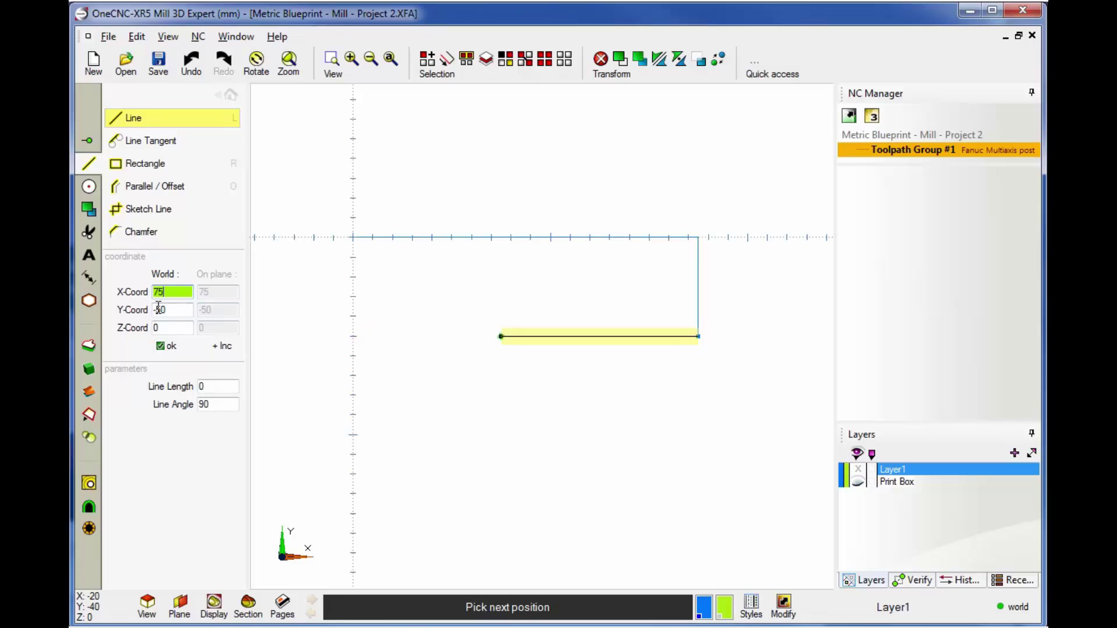
key("Tab")
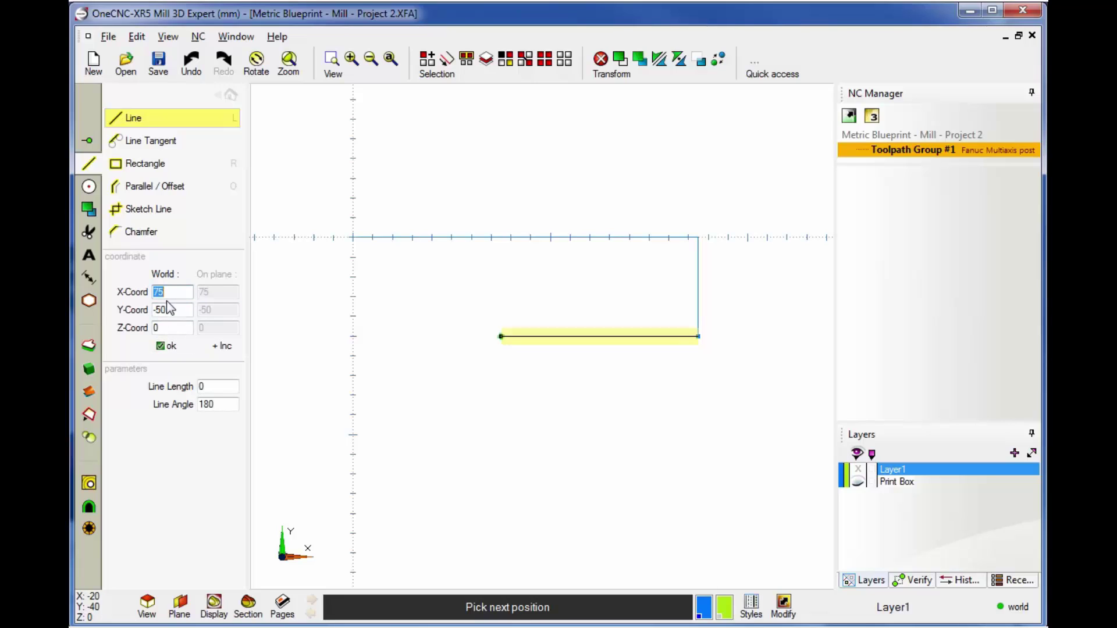
left_click_drag(170, 306, 152, 310)
key("Return")
key("BackSpace")
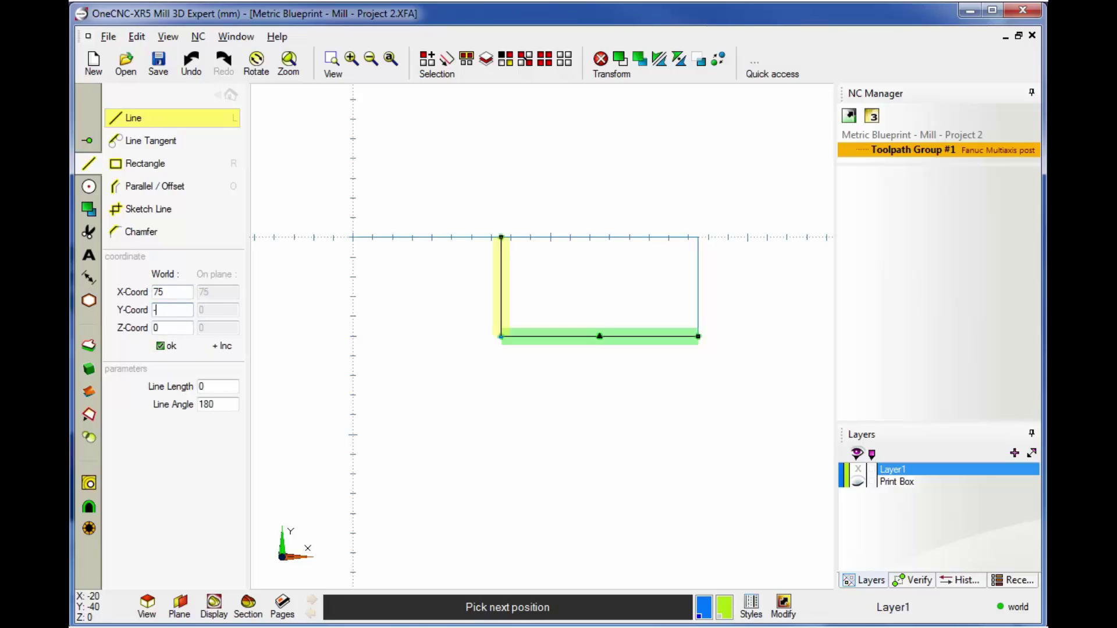
type("-115")
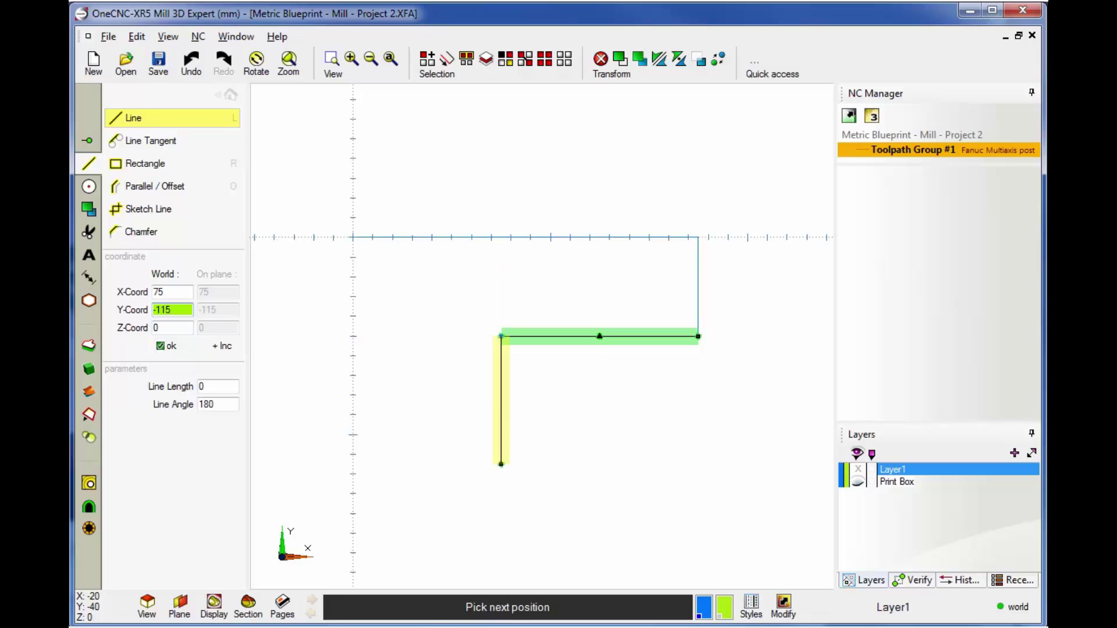
left_click(161, 346)
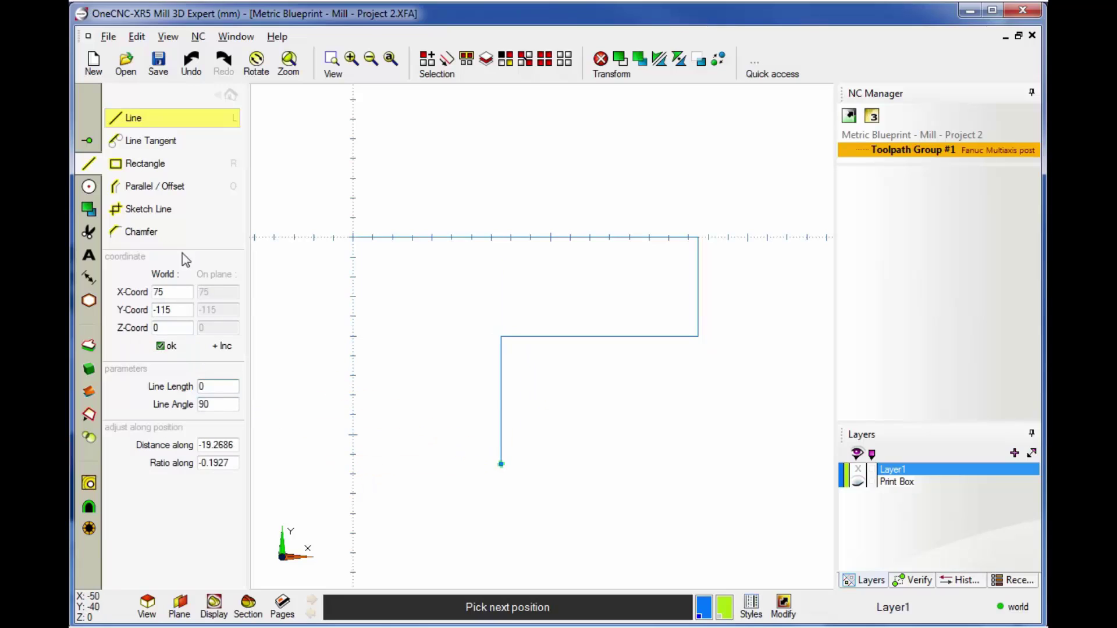
double_click(171, 295)
type("0")
left_click(165, 346)
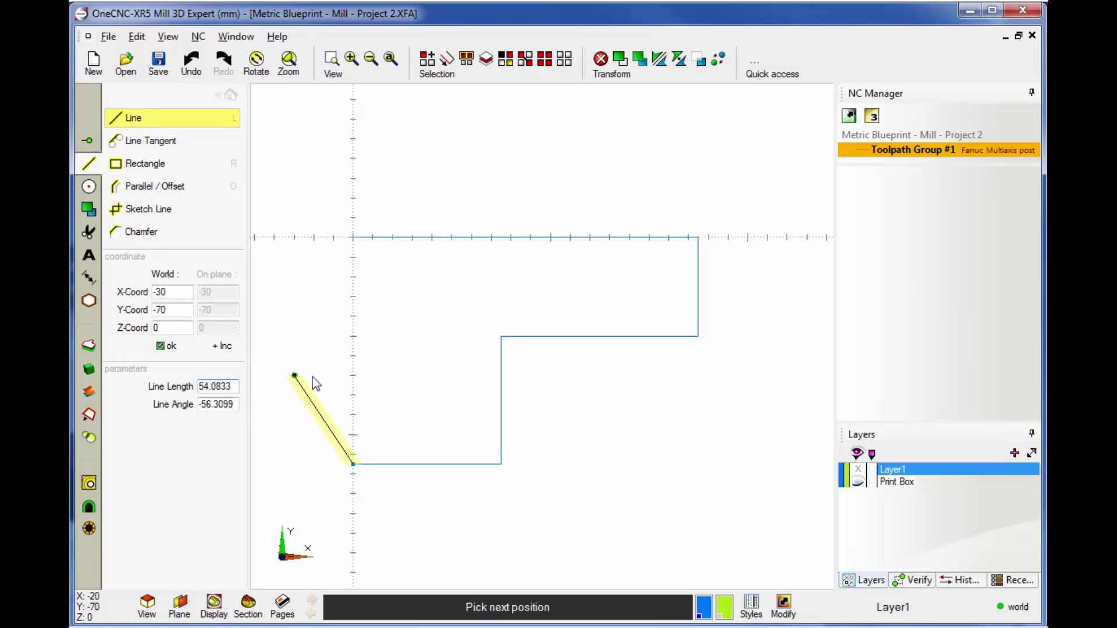
left_click(353, 238)
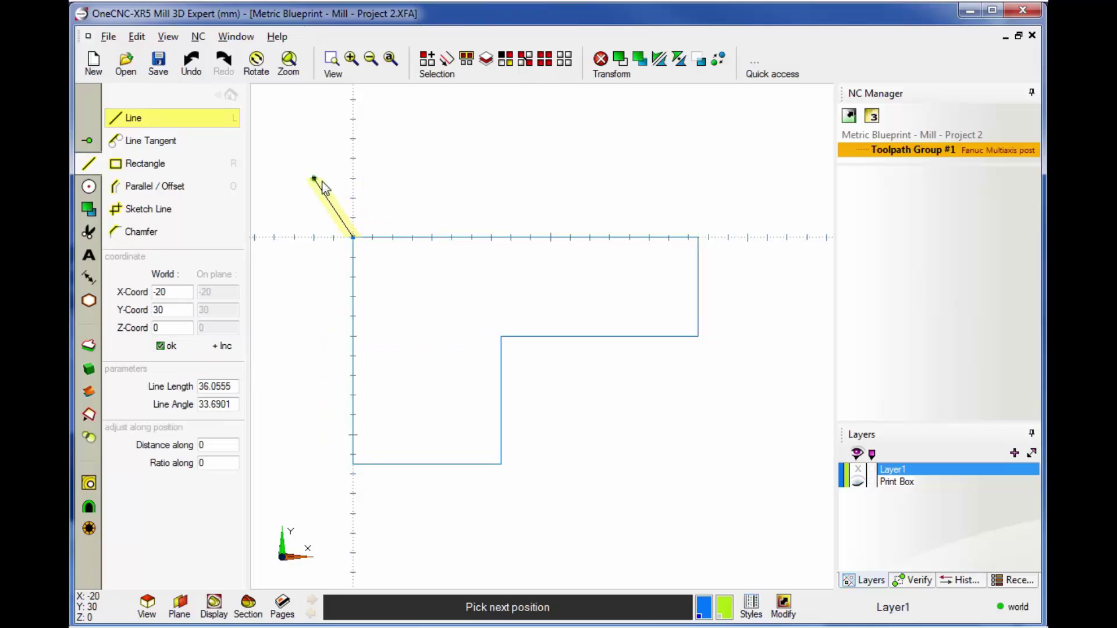
right_click(314, 180)
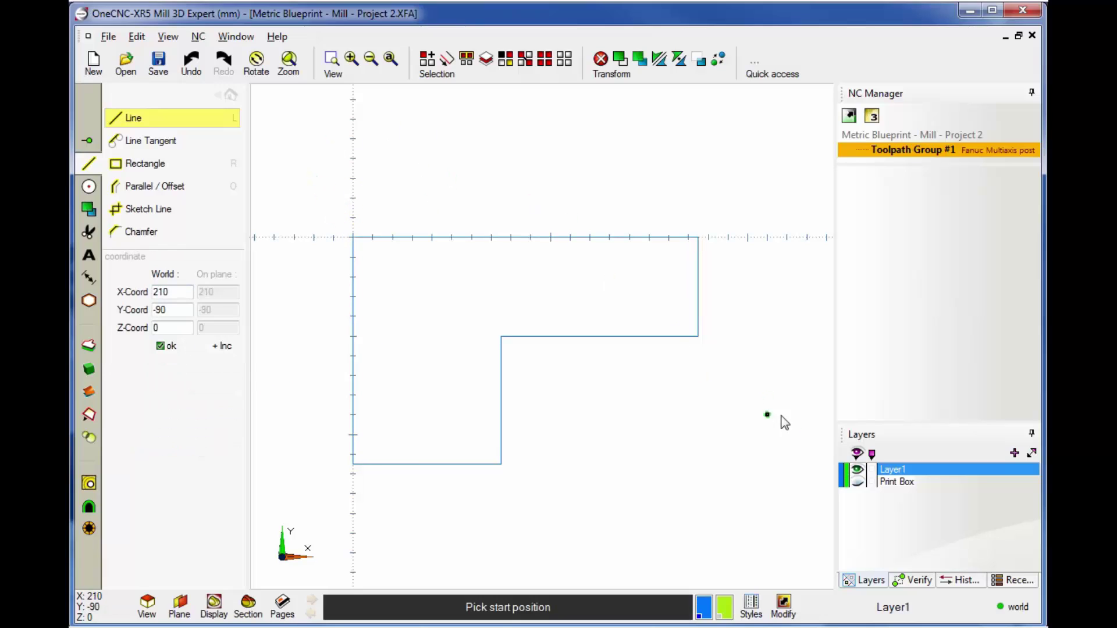
right_click(861, 487)
key("Escape")
left_click(859, 483)
left_click(858, 483)
left_click(858, 482)
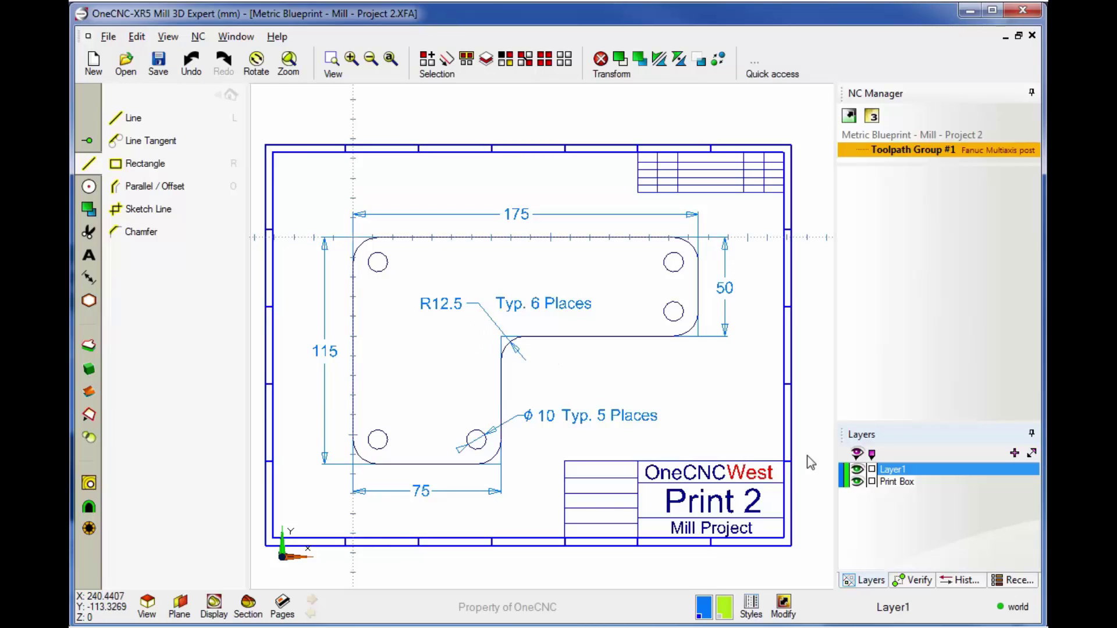
Step: Hide the blueprint layer and start the Fillet tool with radius 25/2 (12.5)
left_click(857, 482)
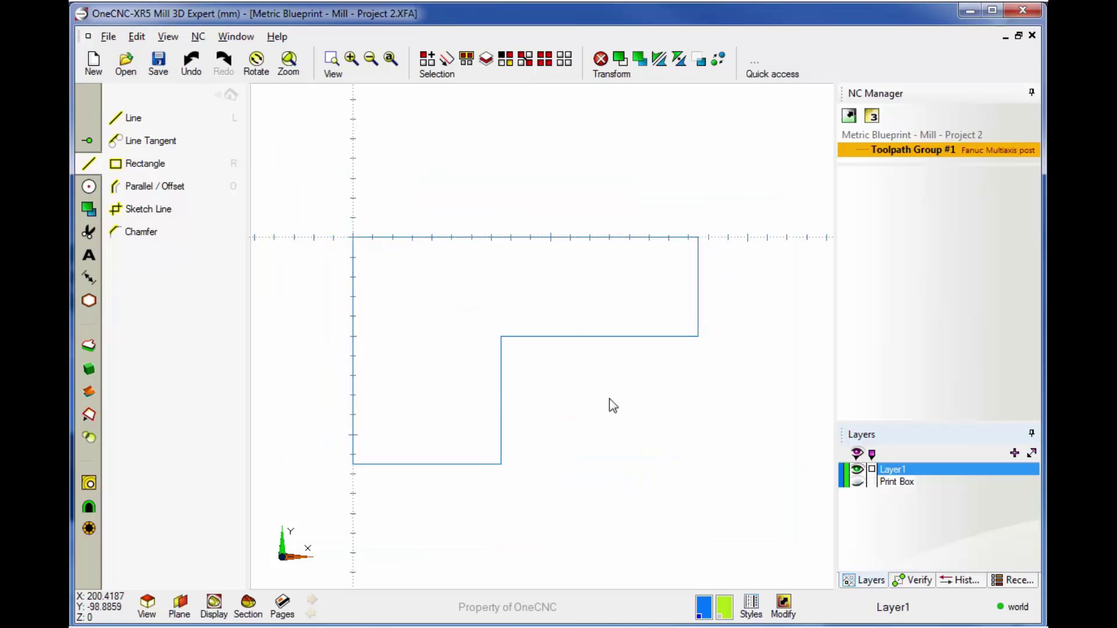
left_click(89, 186)
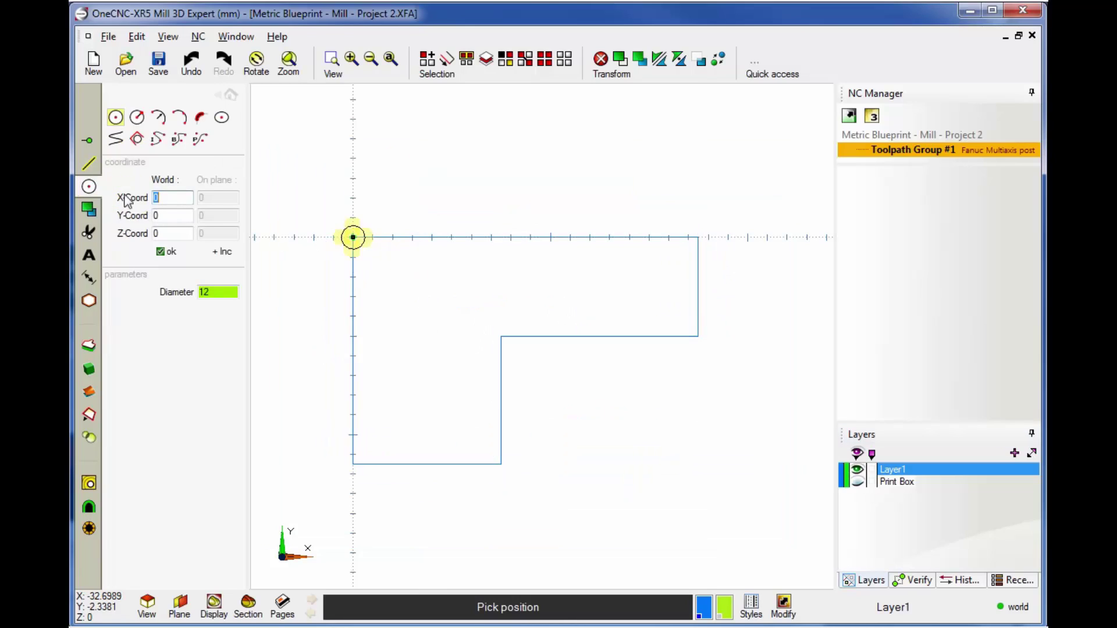
left_click(200, 117)
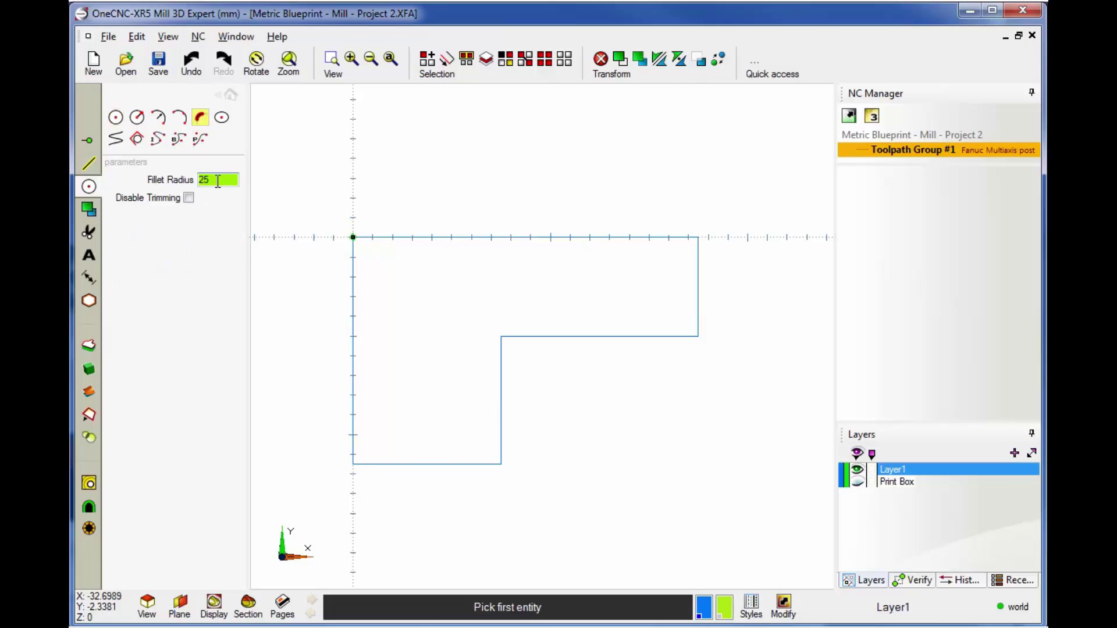
type("12.")
double_click(225, 180)
type("2")
key("Return")
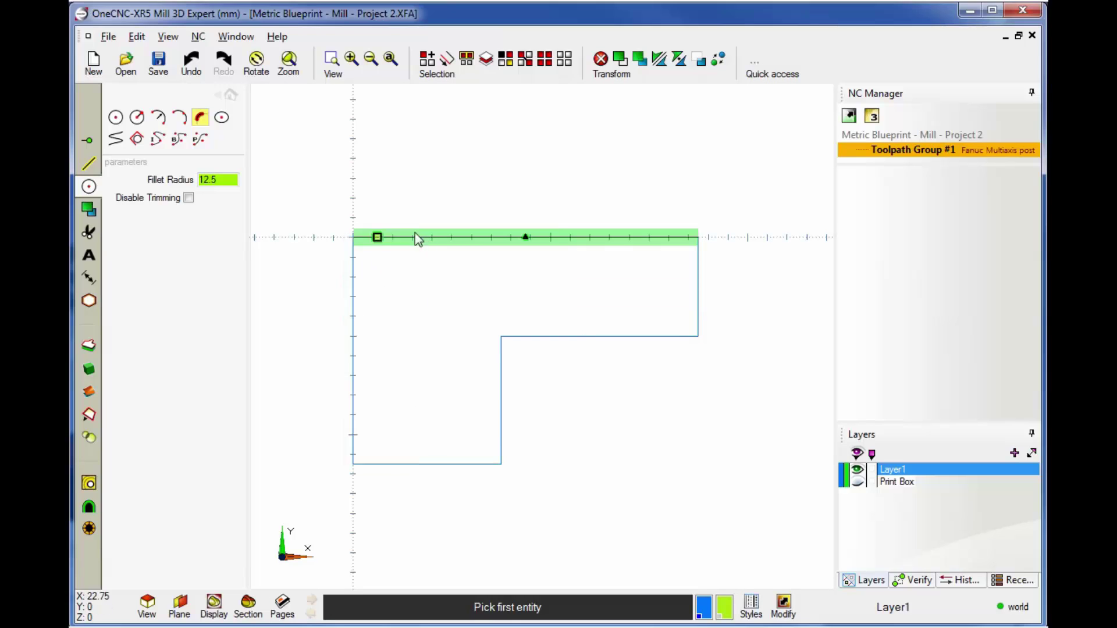
Step: Pick adjacent edge pairs to round the top-left, bottom-left, bottom-right, inside and both right-side corners
left_click(393, 237)
left_click(353, 304)
left_click(399, 463)
left_click(359, 439)
left_click(470, 464)
left_click(499, 428)
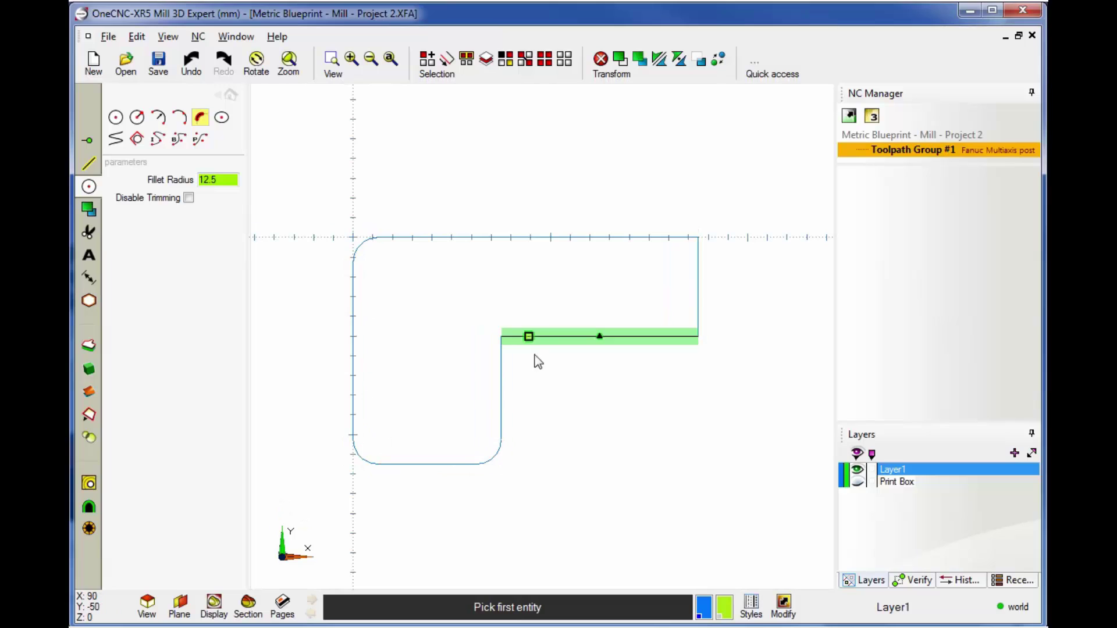
left_click(543, 345)
left_click(501, 381)
left_click(682, 324)
left_click(698, 291)
left_click(698, 258)
left_click(657, 239)
key("Escape")
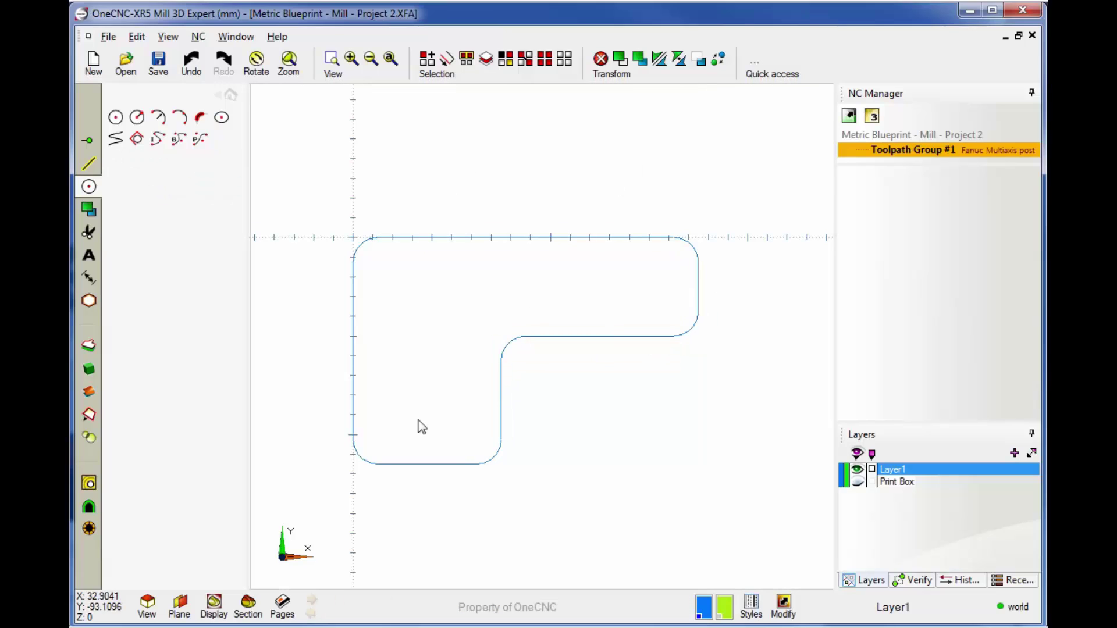
Step: Compare the filleted outline against the blueprint layer, then leave the Print Box layer hidden
left_click(230, 95)
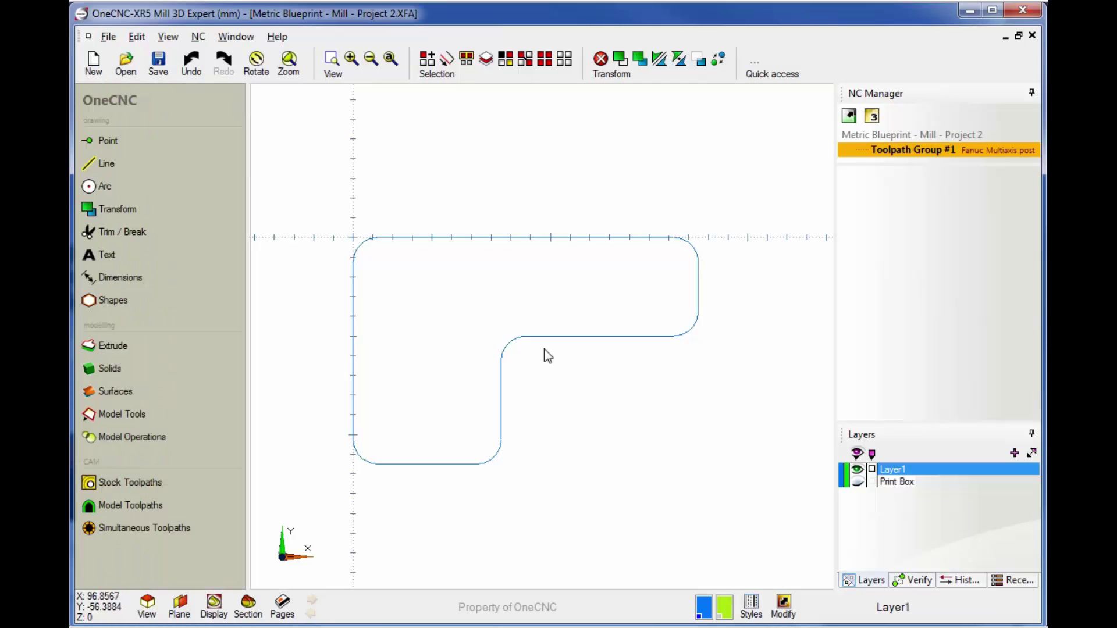
left_click(857, 482)
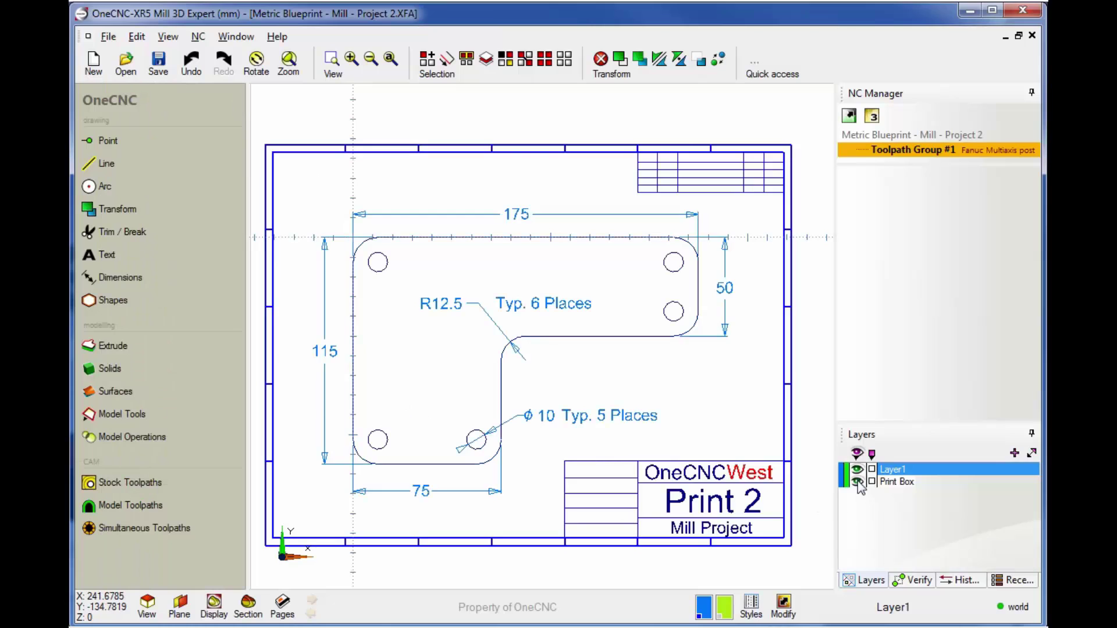
left_click(857, 482)
left_click(857, 483)
left_click(857, 482)
left_click(858, 482)
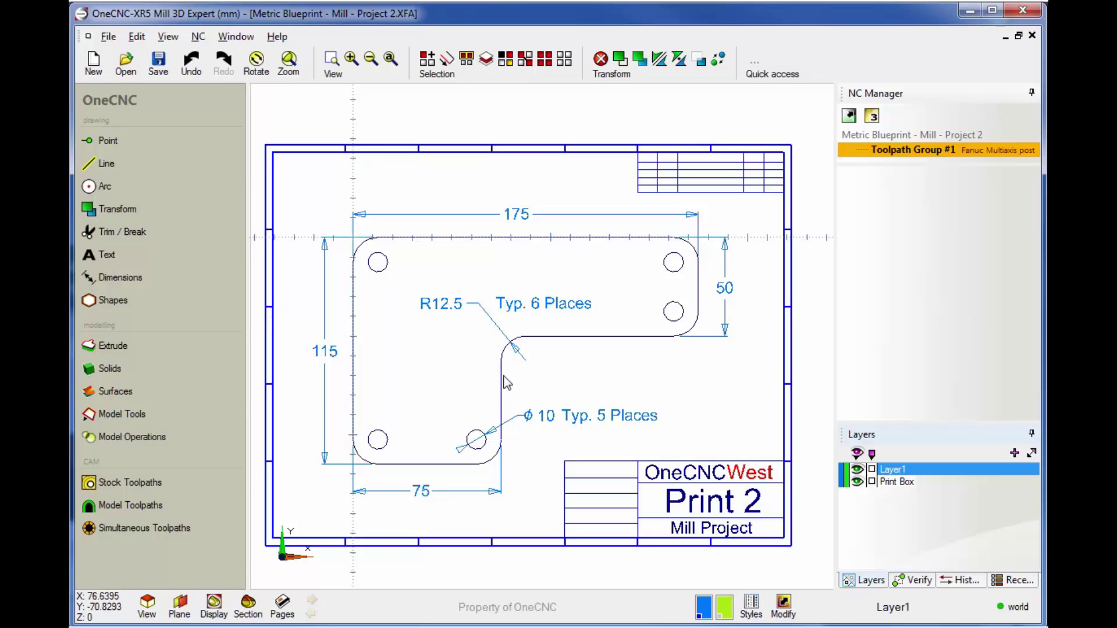
left_click(857, 482)
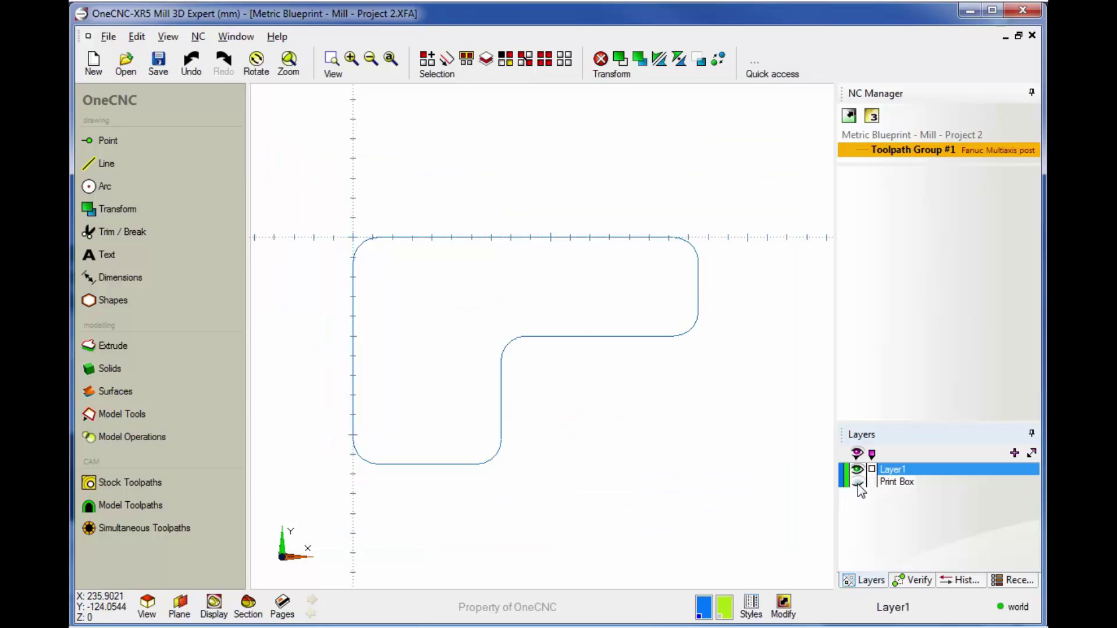
Step: Start the circle tool with the diameter set to 10.5
left_click(105, 187)
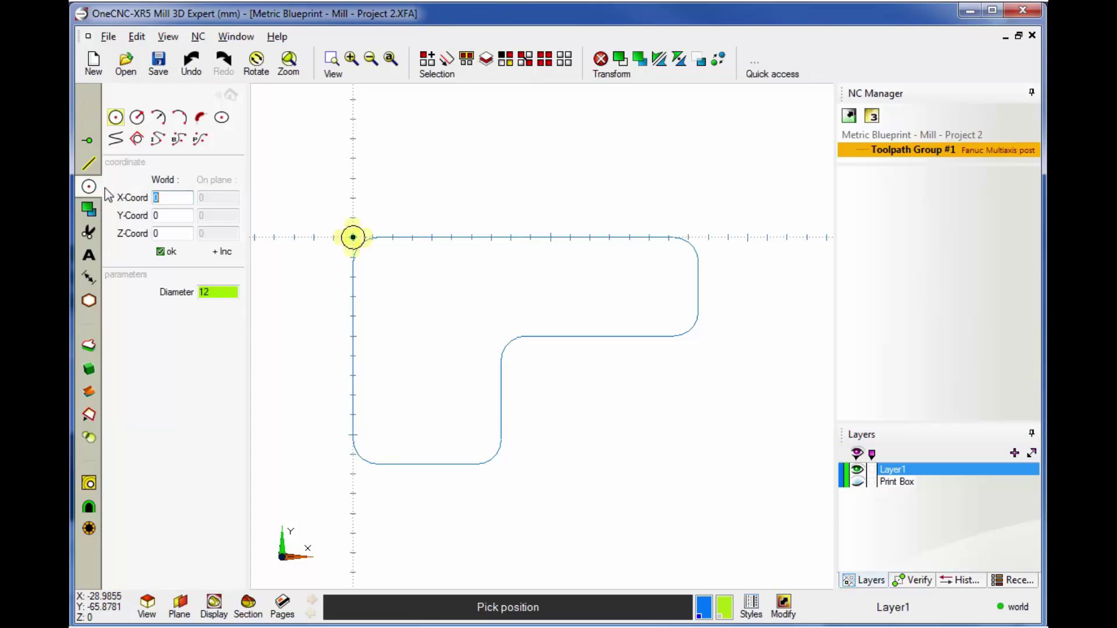
left_click(223, 294)
type("1")
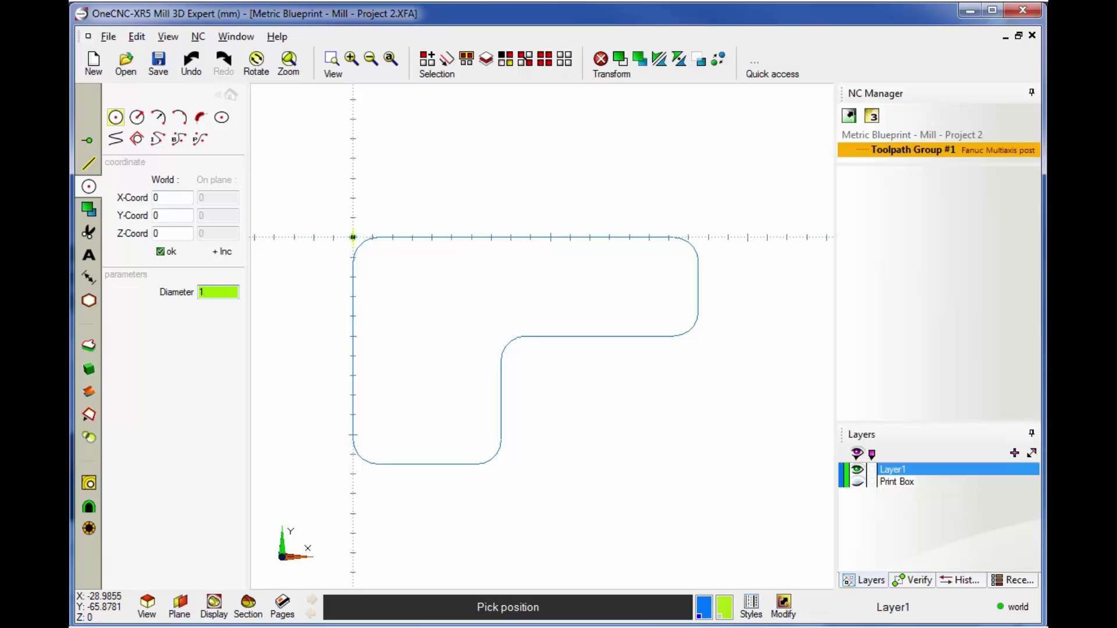
type("10.5")
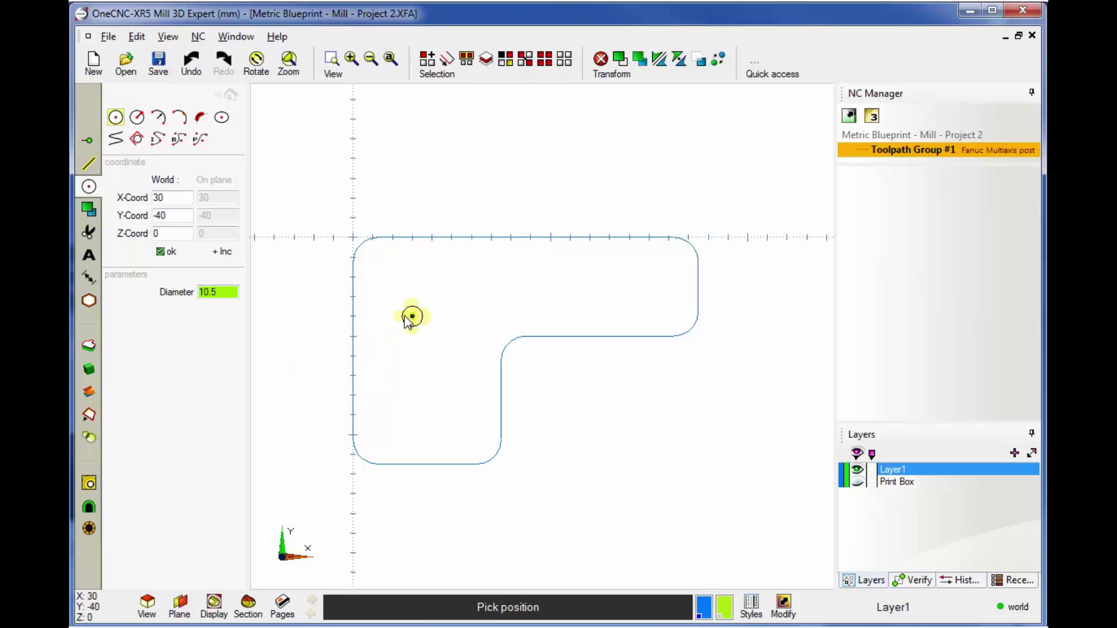
scroll(402, 312, "up", 1)
scroll(402, 313, "up", 1)
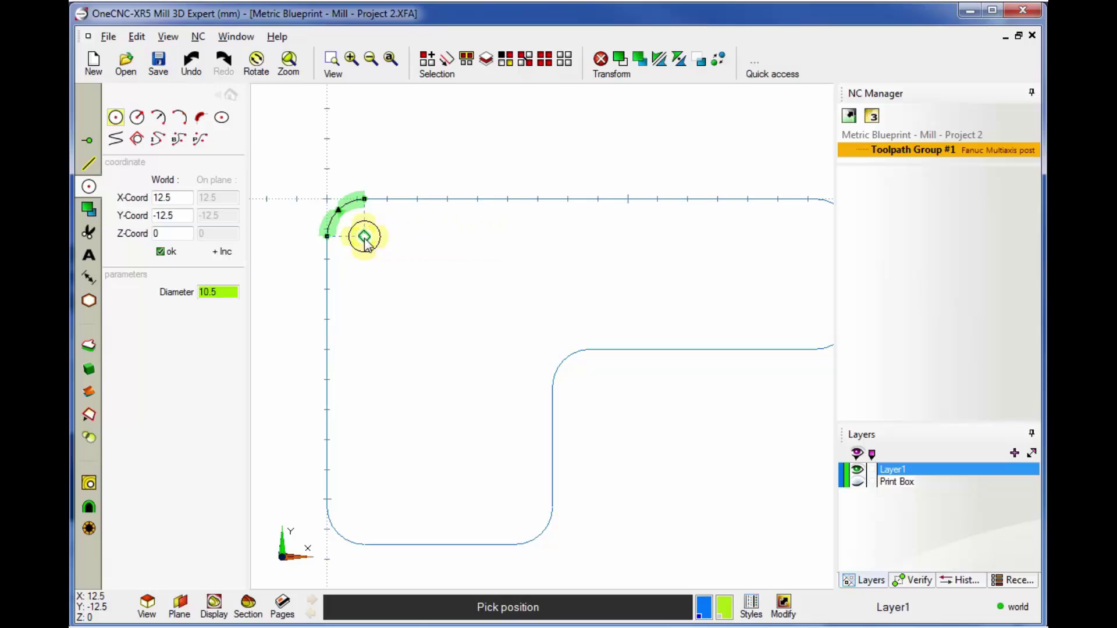
Step: Place circles at the top-left, bottom-left, bottom-middle, top-right and middle-right arc centres
left_click(364, 236)
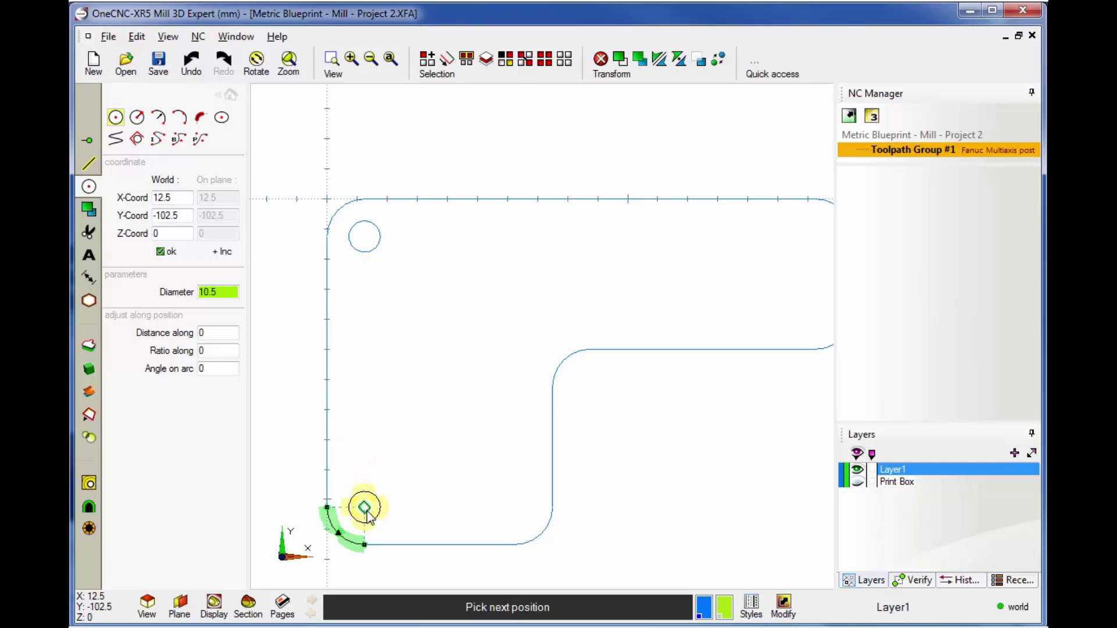
left_click(366, 511)
left_click(514, 508)
scroll(515, 508, "down", 2)
left_click(724, 321)
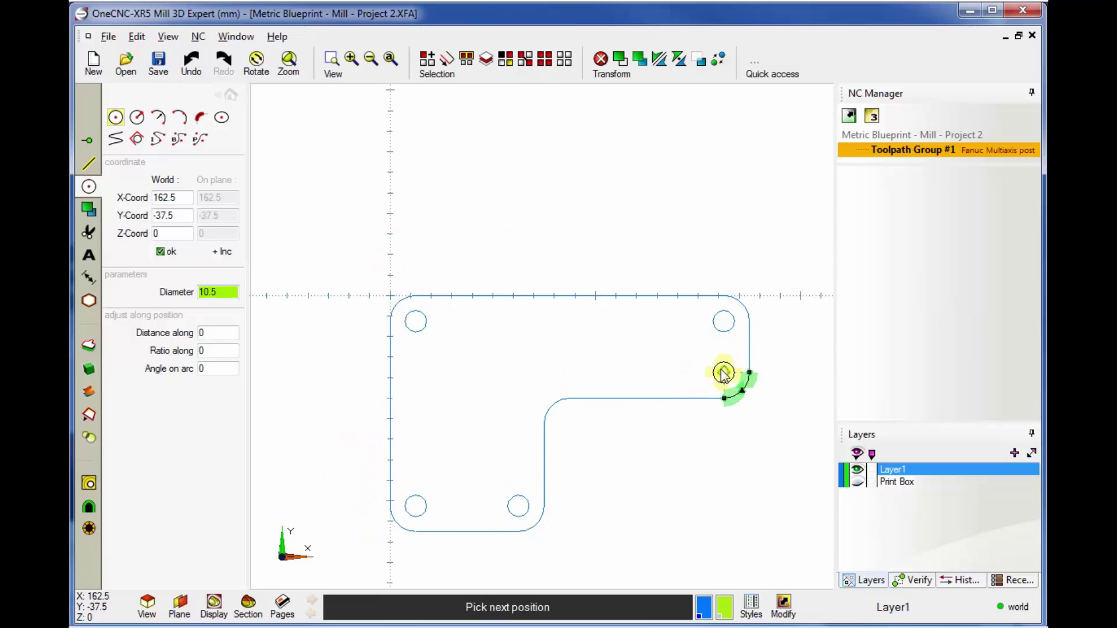
left_click(724, 373)
key("Escape")
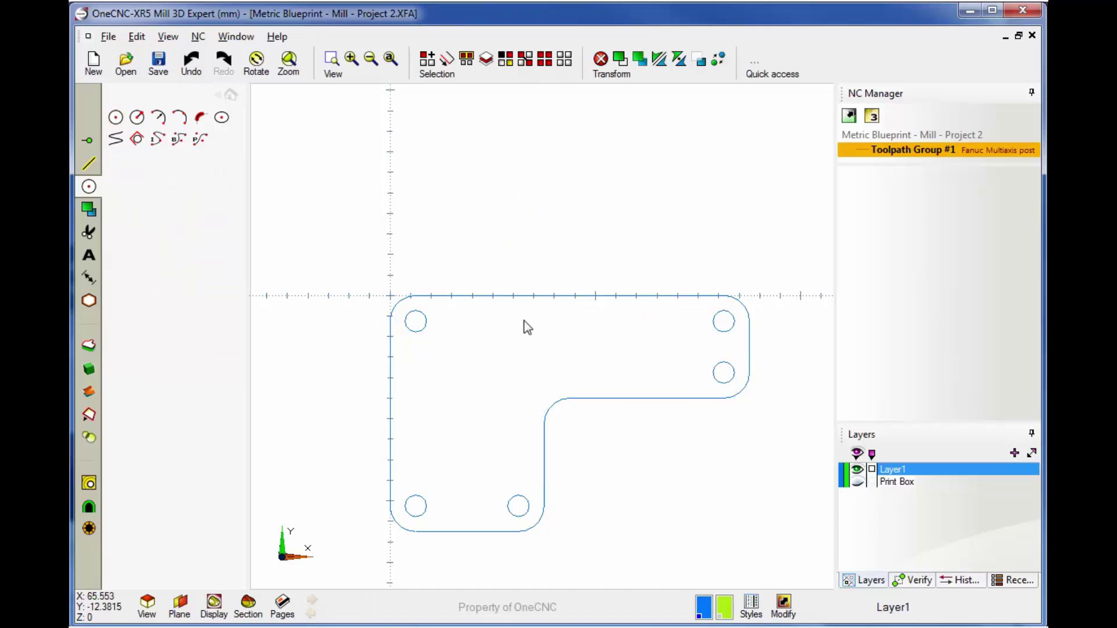
scroll(524, 324, "up", 3)
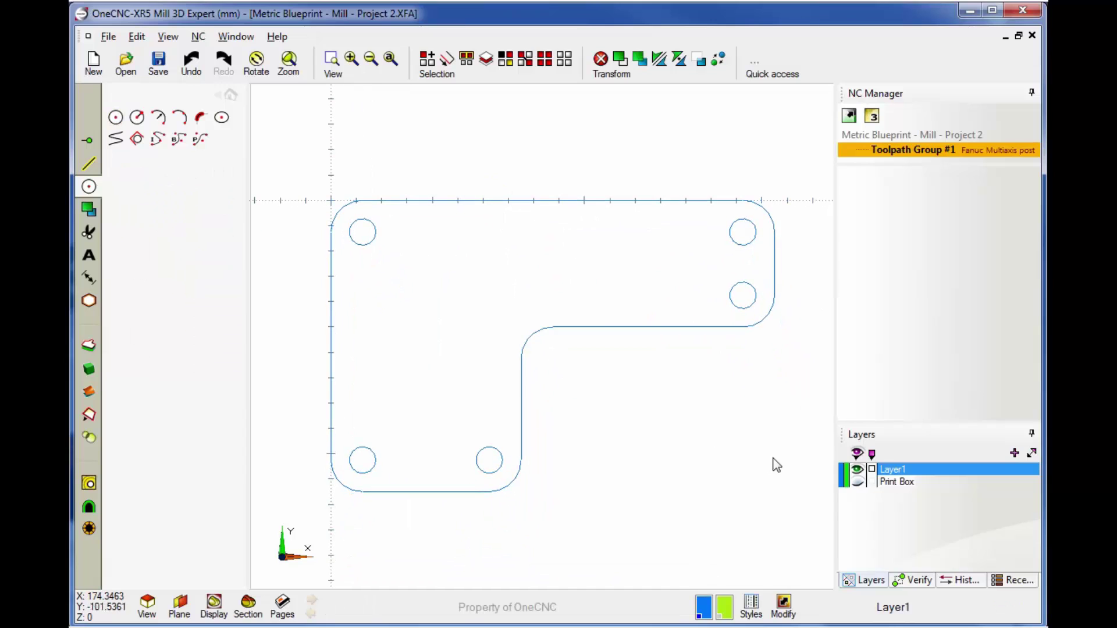
left_click(857, 482)
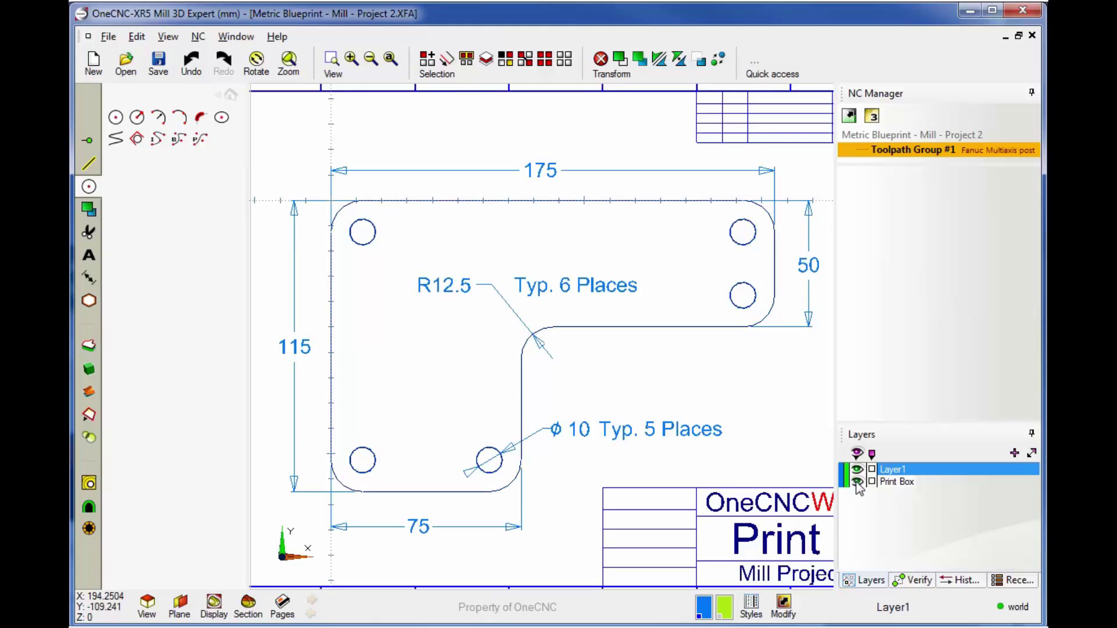
left_click(857, 482)
left_click(857, 482)
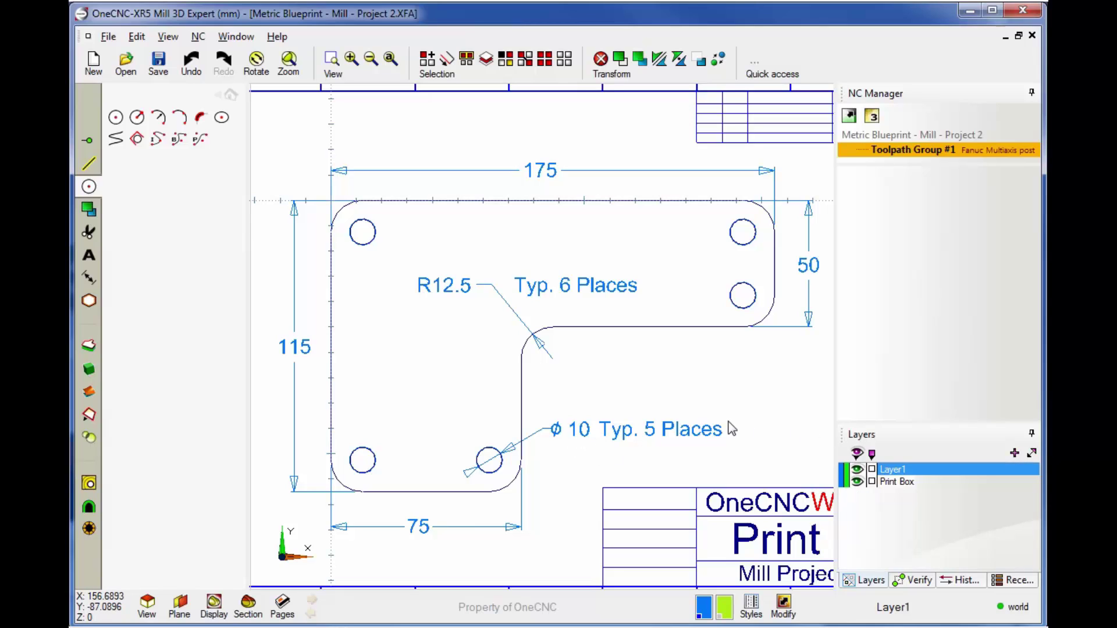
left_click(857, 482)
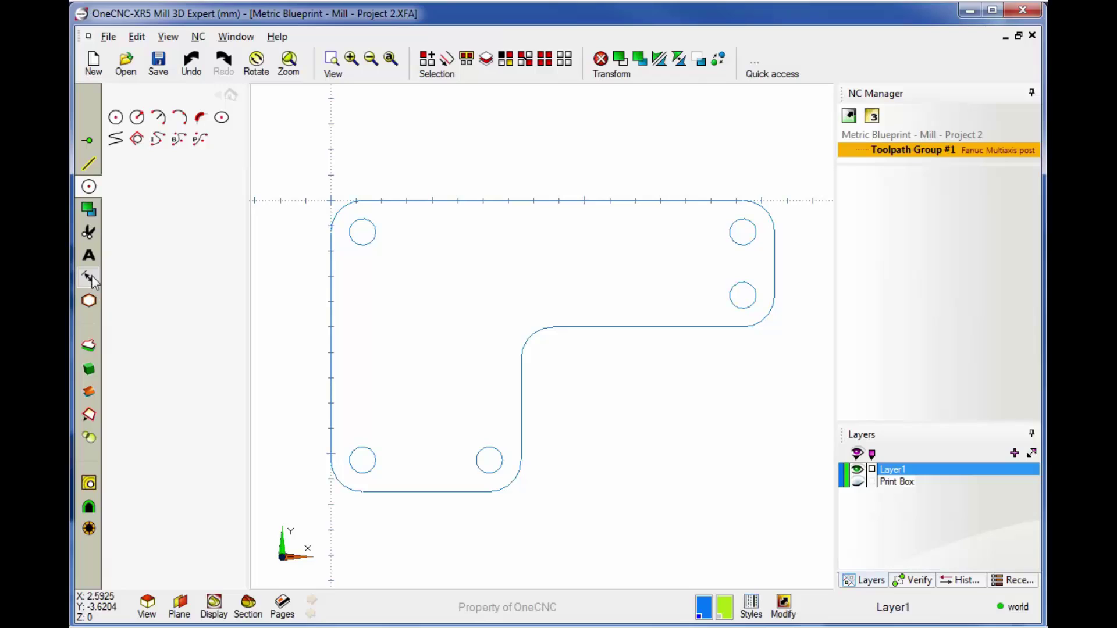
Step: Using Transform Alter, set the top-left and top-right holes to radius 5
left_click(88, 212)
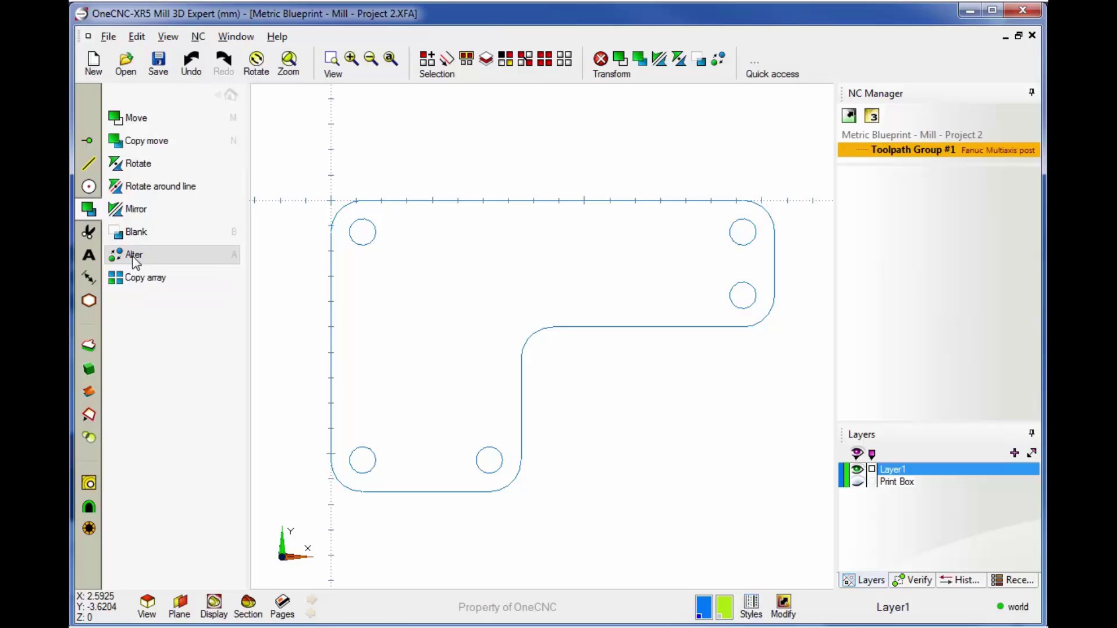
left_click(134, 258)
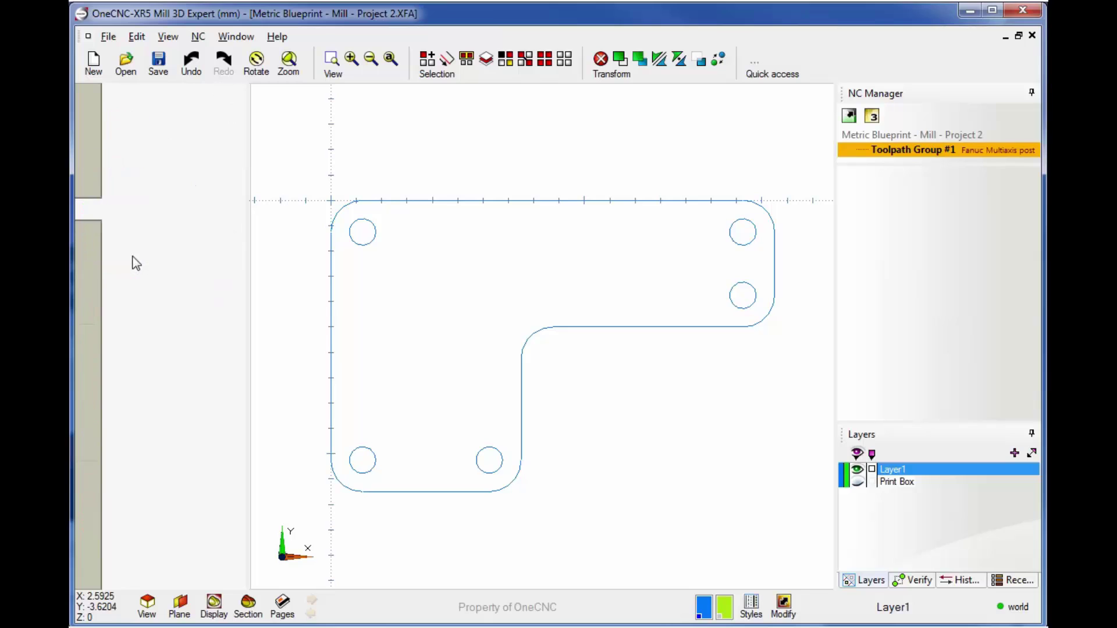
left_click(369, 241)
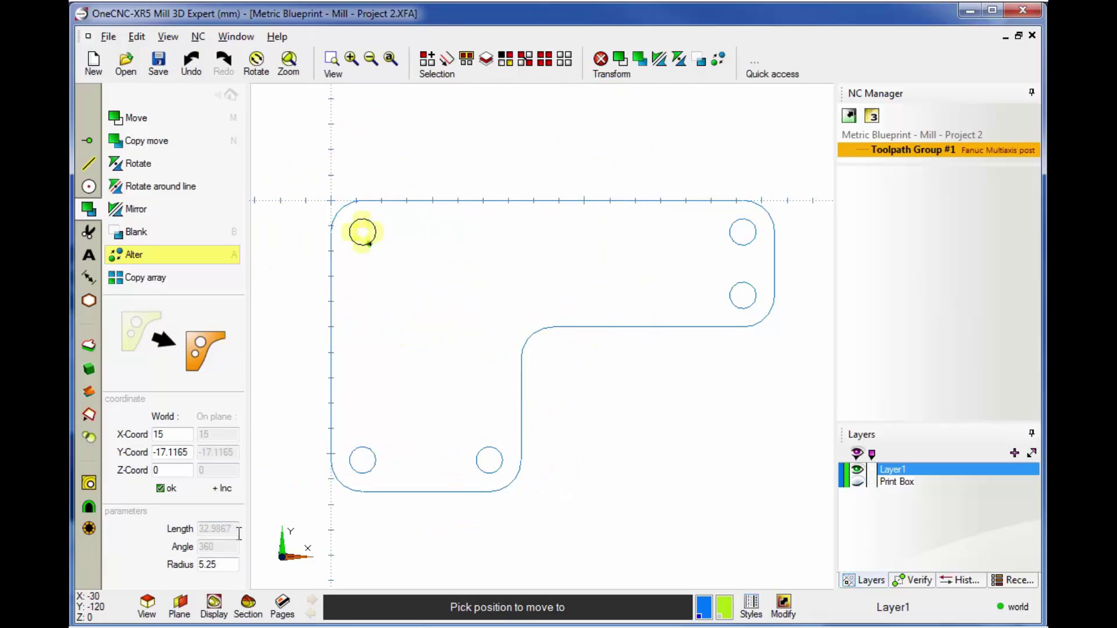
left_click_drag(233, 560, 181, 561)
type("5")
left_click(161, 489)
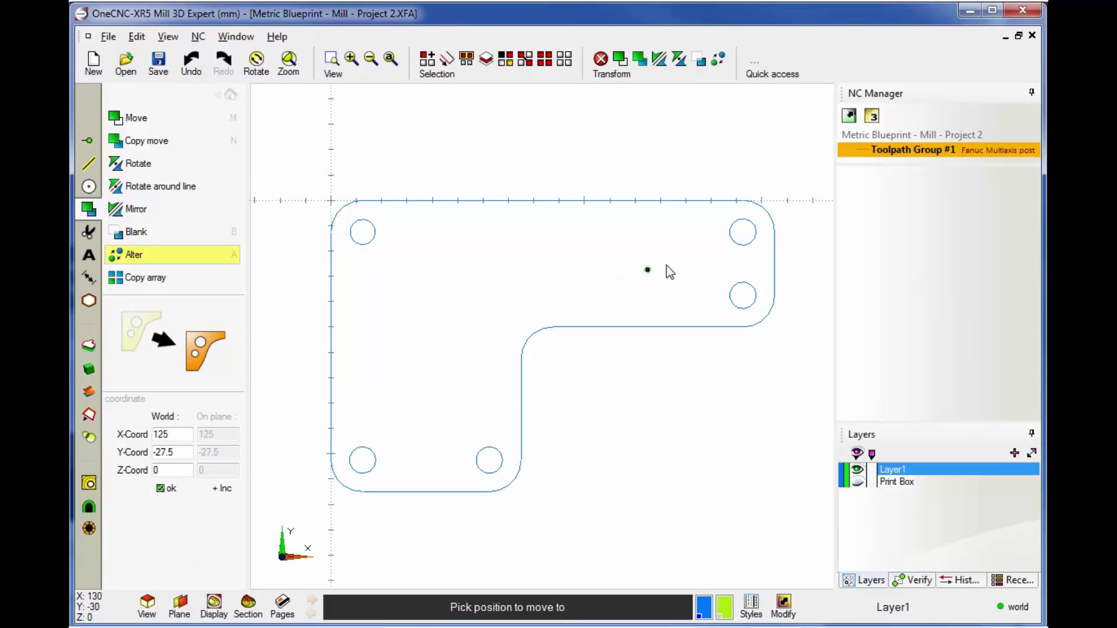
left_click(735, 248)
left_click_drag(226, 563, 195, 564)
type("5")
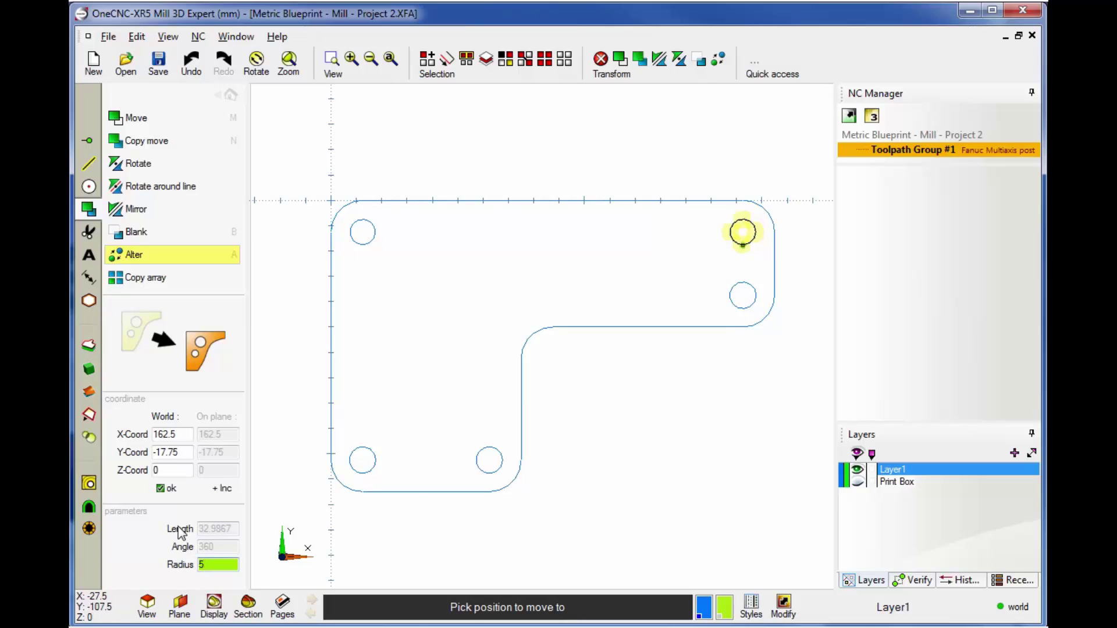
left_click(161, 489)
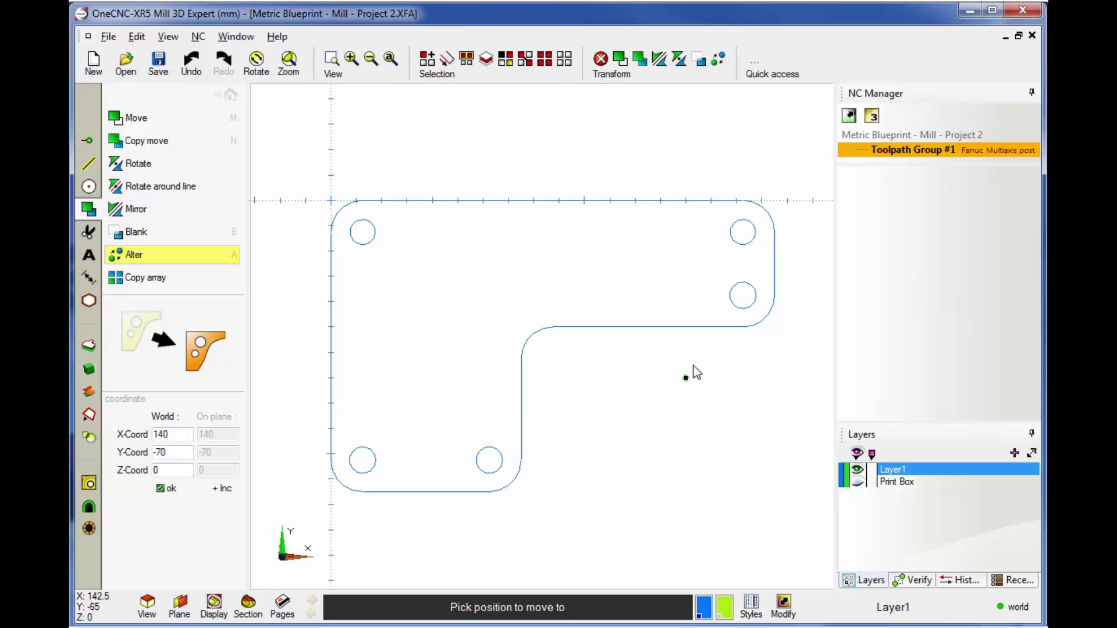
Step: Set the middle-right, bottom-middle and bottom-left holes to radius 5 as well
left_click(746, 315)
double_click(224, 564)
type("5")
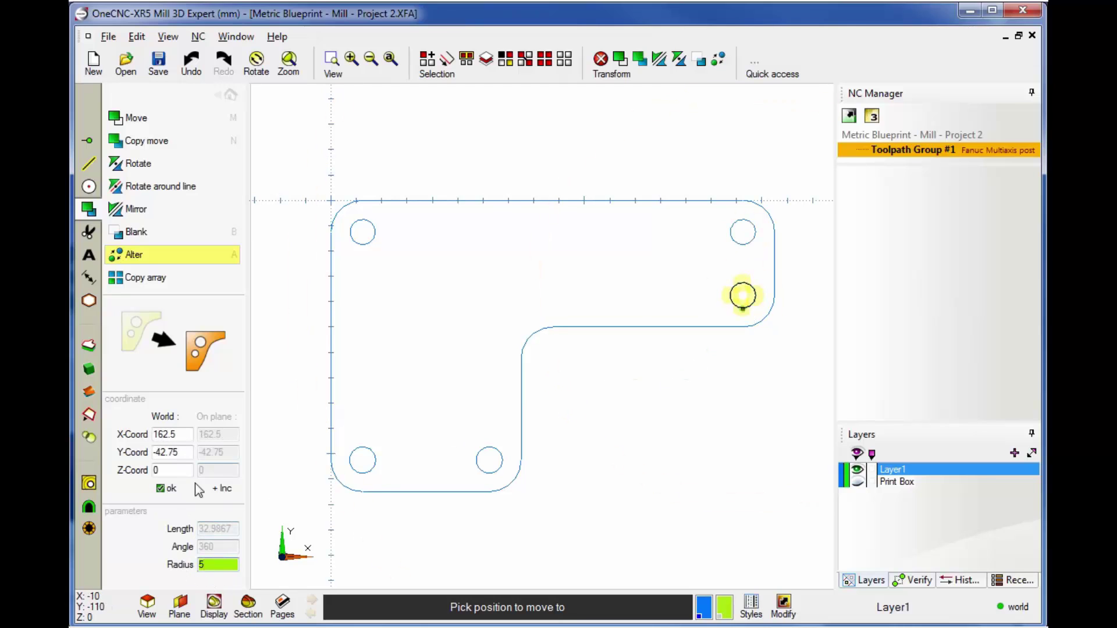
left_click(173, 492)
left_click(489, 472)
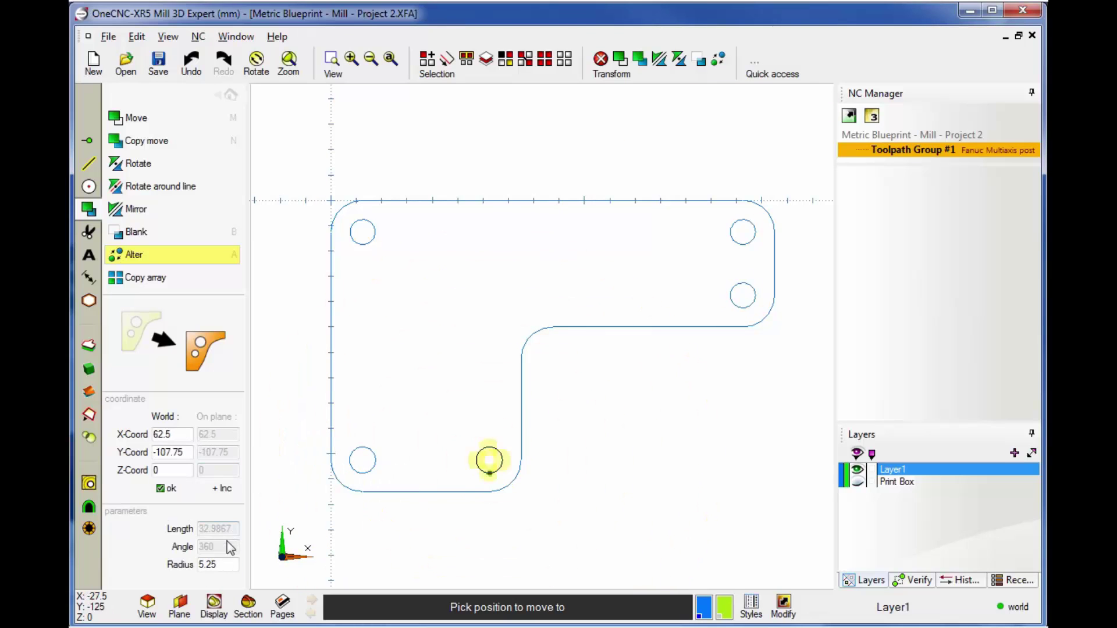
double_click(223, 564)
type("5")
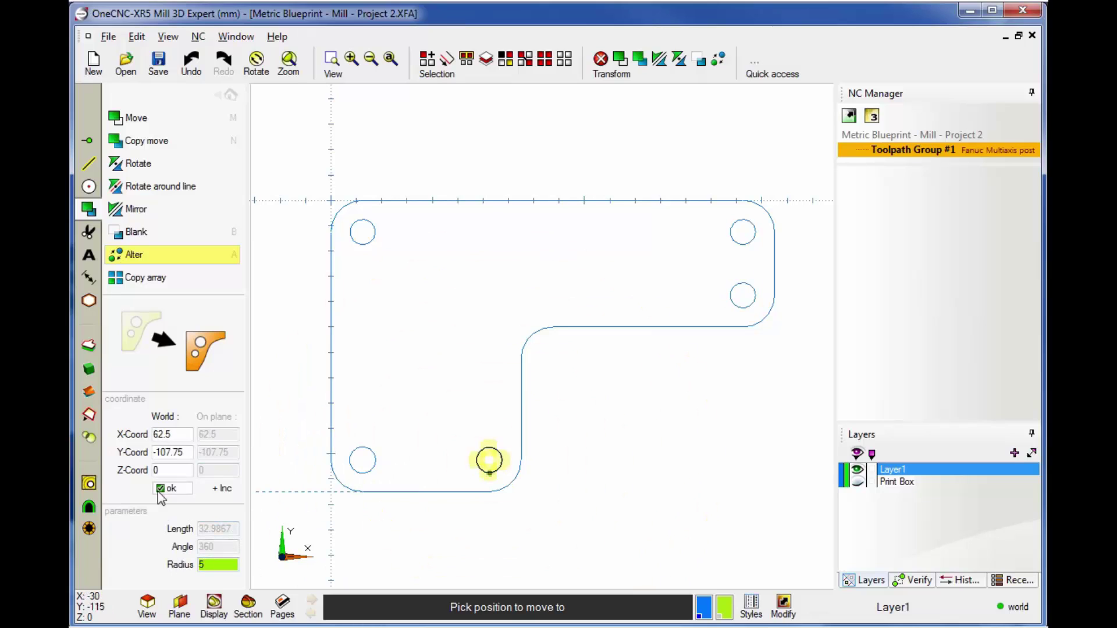
left_click(161, 489)
left_click(375, 473)
double_click(224, 564)
type("5")
left_click(162, 489)
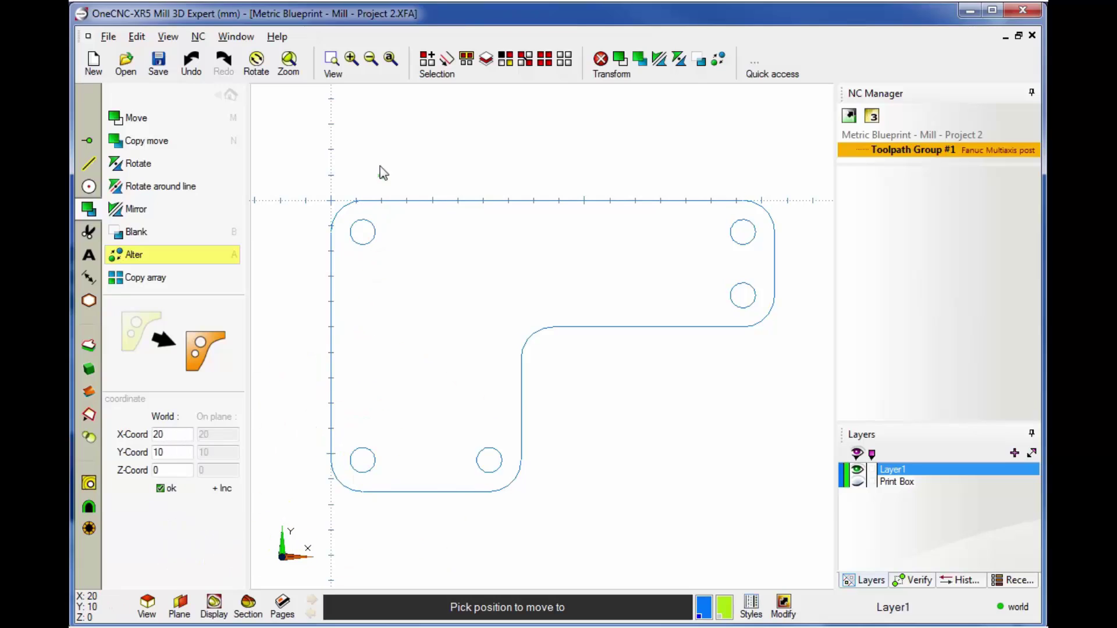
key("Escape")
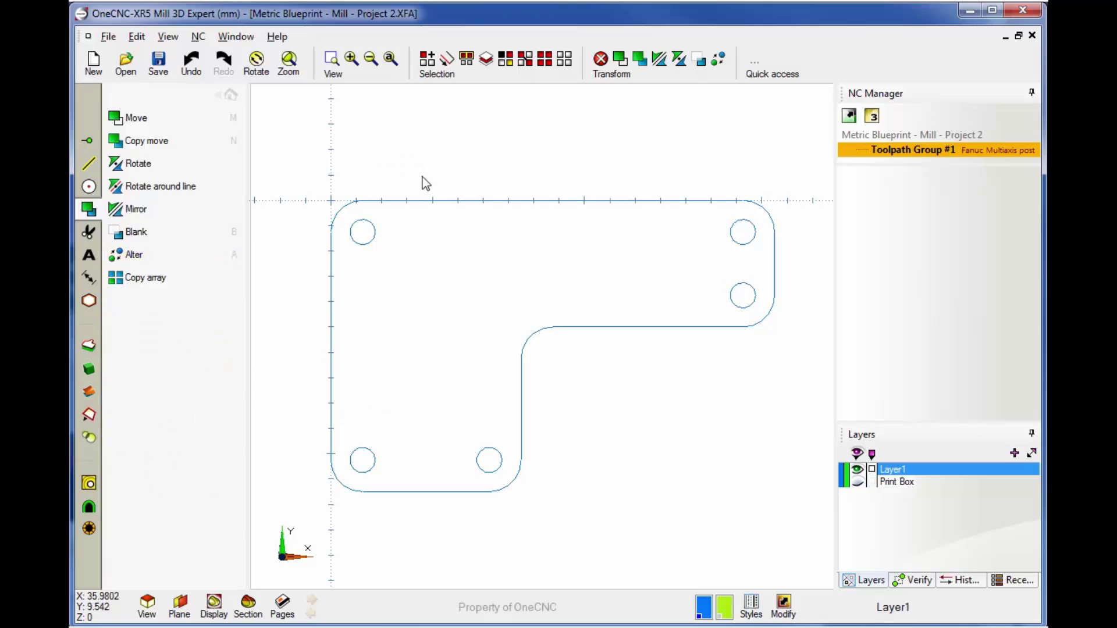
Step: Inspect all five holes with single-entity Verify; bottom-left reads 12.5, -102.5, diameter 10
left_click(229, 94)
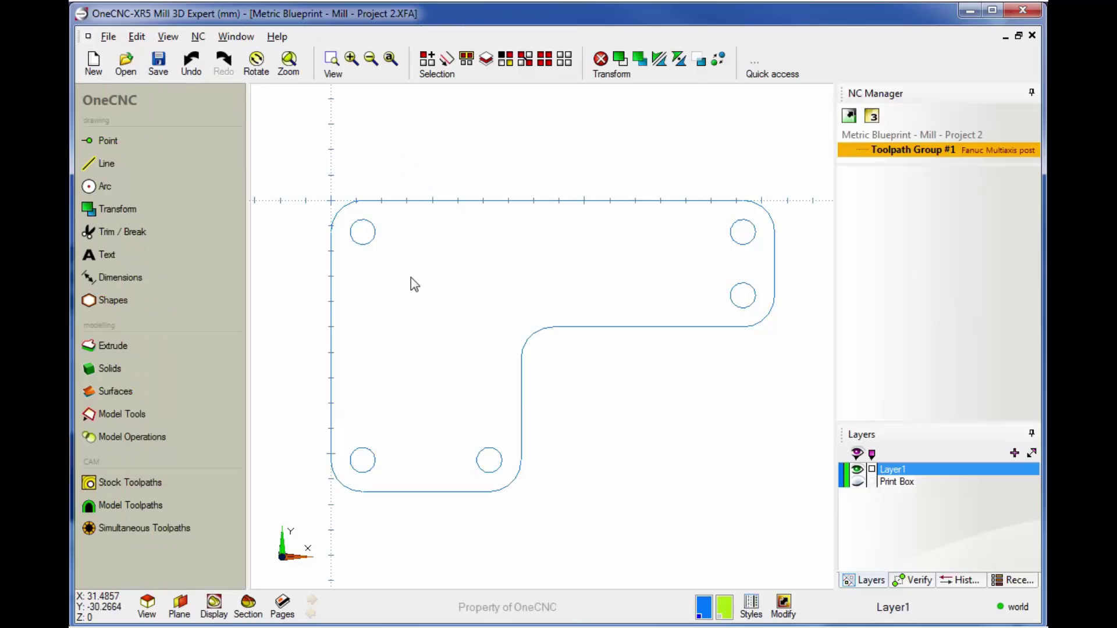
left_click(919, 582)
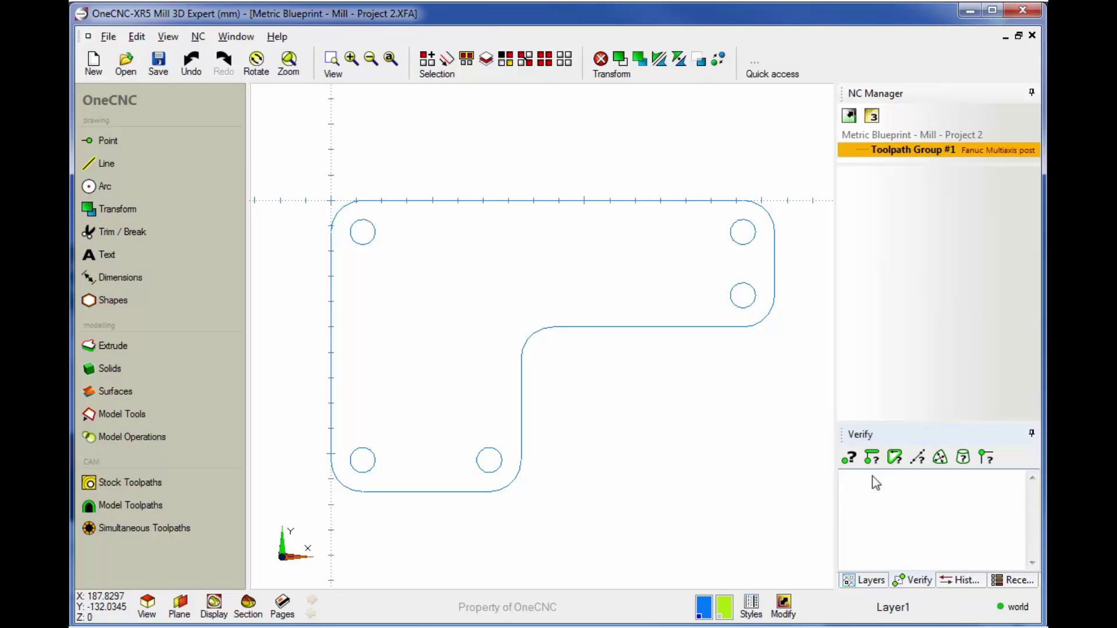
left_click(850, 461)
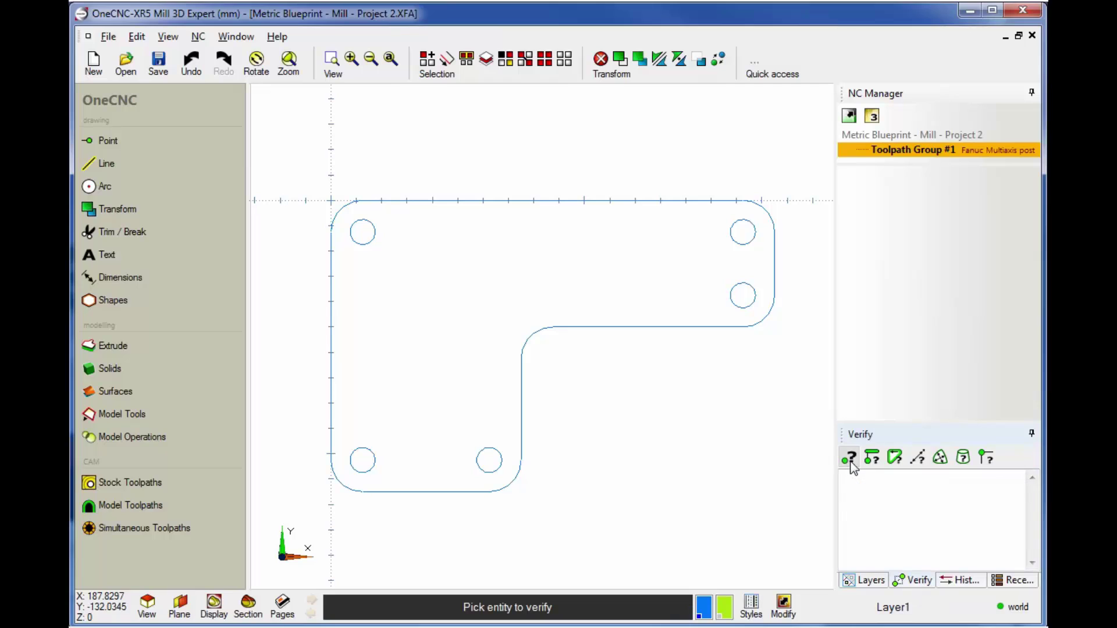
left_click(477, 463)
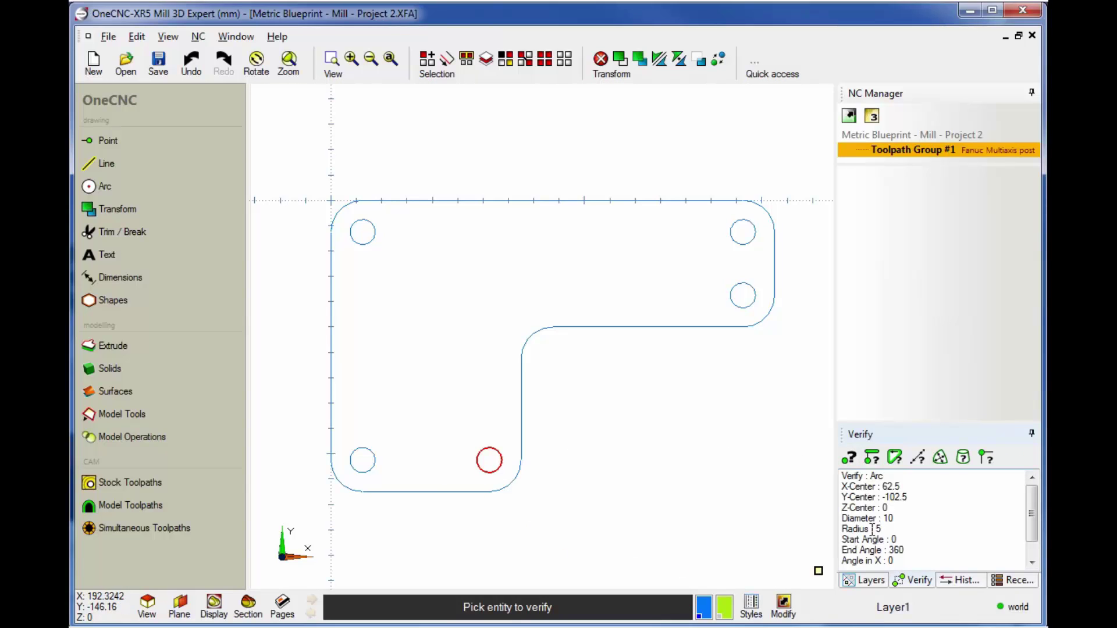
left_click(731, 302)
left_click(746, 241)
left_click(363, 242)
left_click(363, 449)
right_click(367, 456)
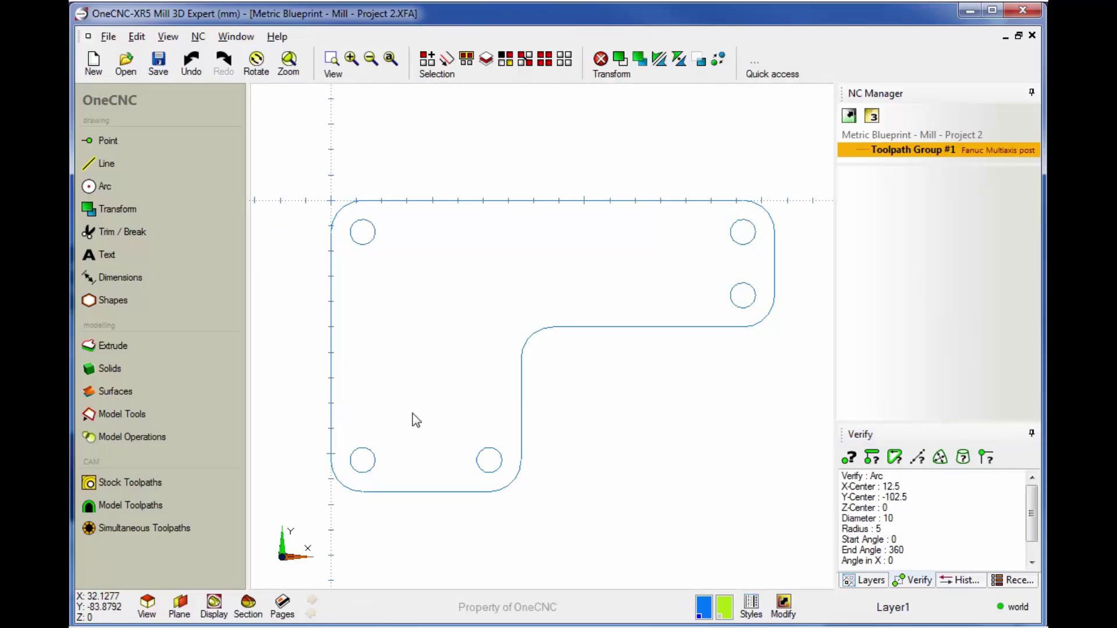